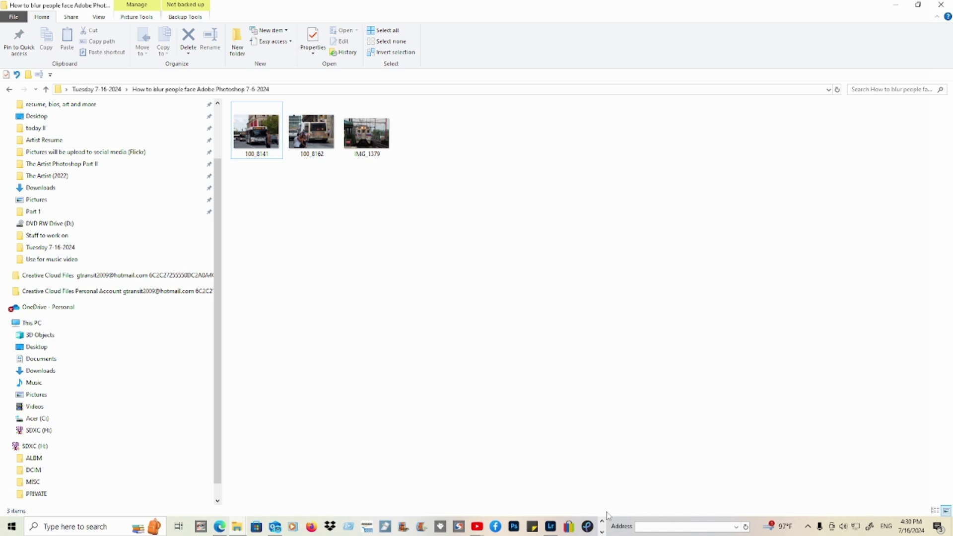
Launch Photoshop and open the photos 100_8141, 100_8162 and IMG_1379 from the file folder in it
click(514, 532)
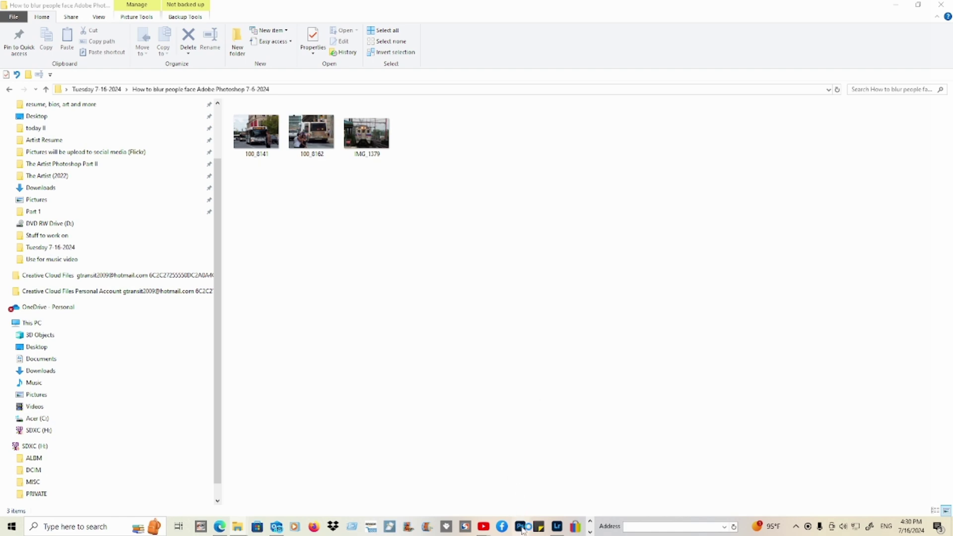
mouse_move(520, 525)
mouse_move(532, 442)
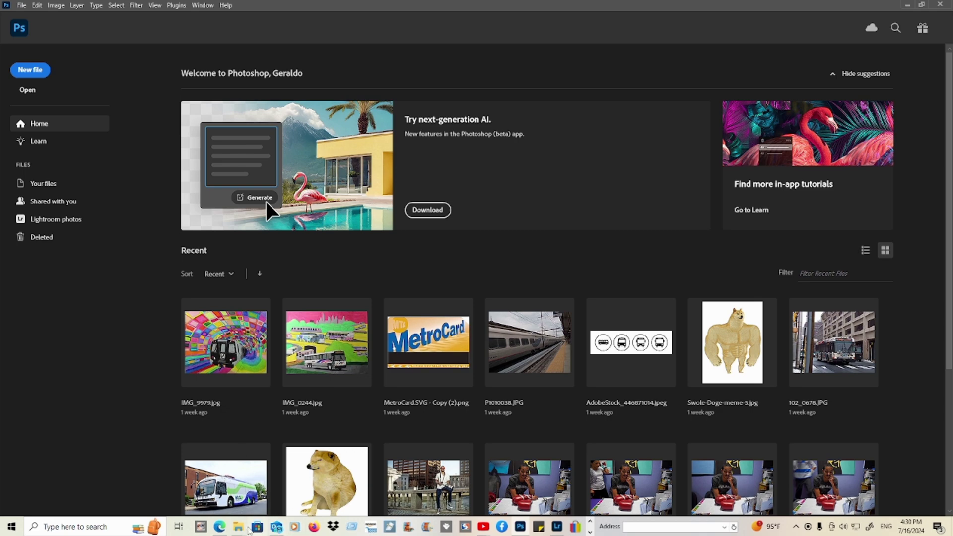
mouse_move(238, 526)
click(231, 483)
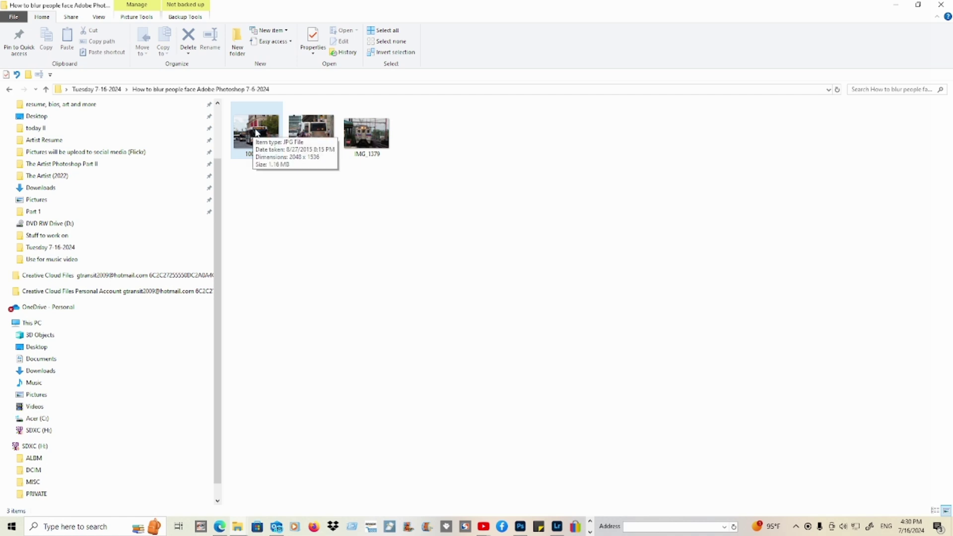
drag(400, 182, 446, 257)
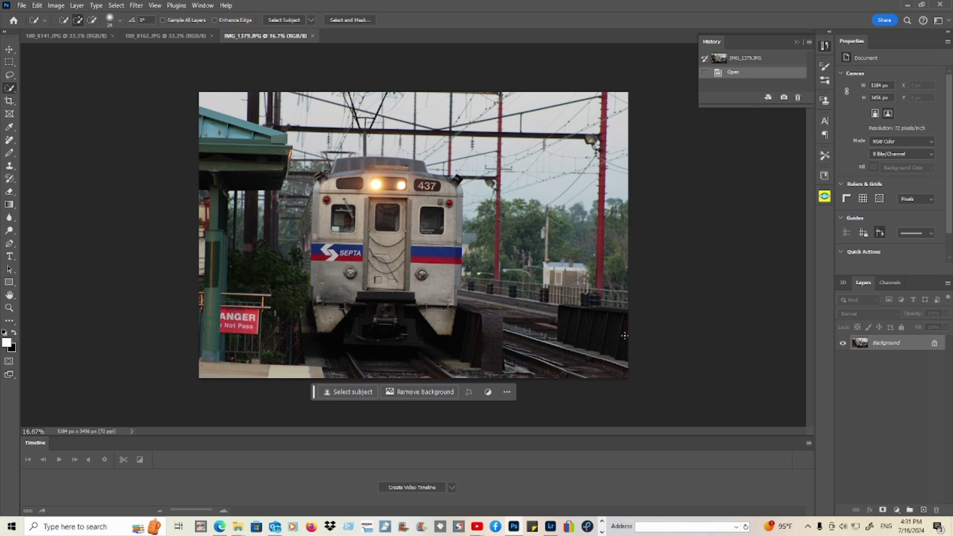
In 100_8141.JPG, select the head of the woman in front of the bus with the Quick Selection tool
click(79, 38)
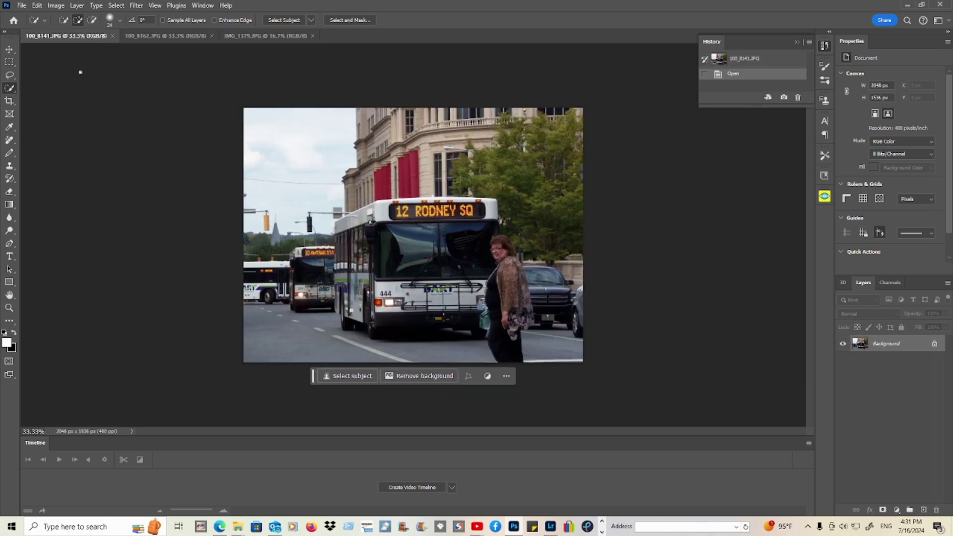
click(9, 308)
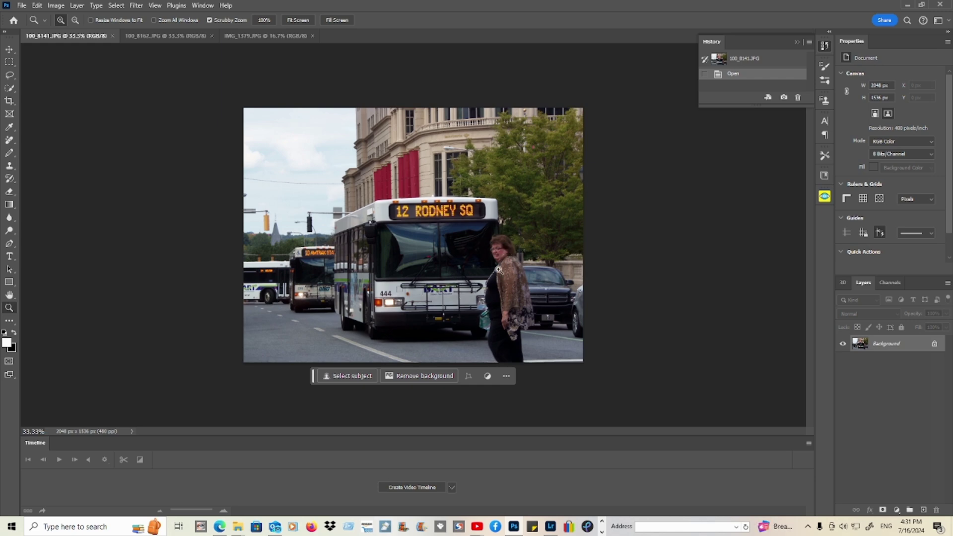
drag(508, 263, 581, 263)
click(571, 253)
click(571, 251)
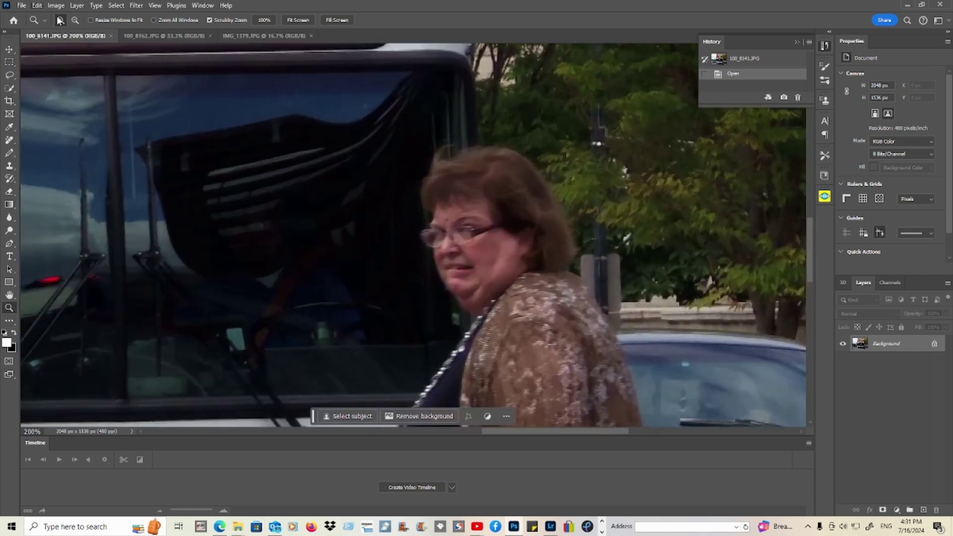
click(76, 20)
click(291, 194)
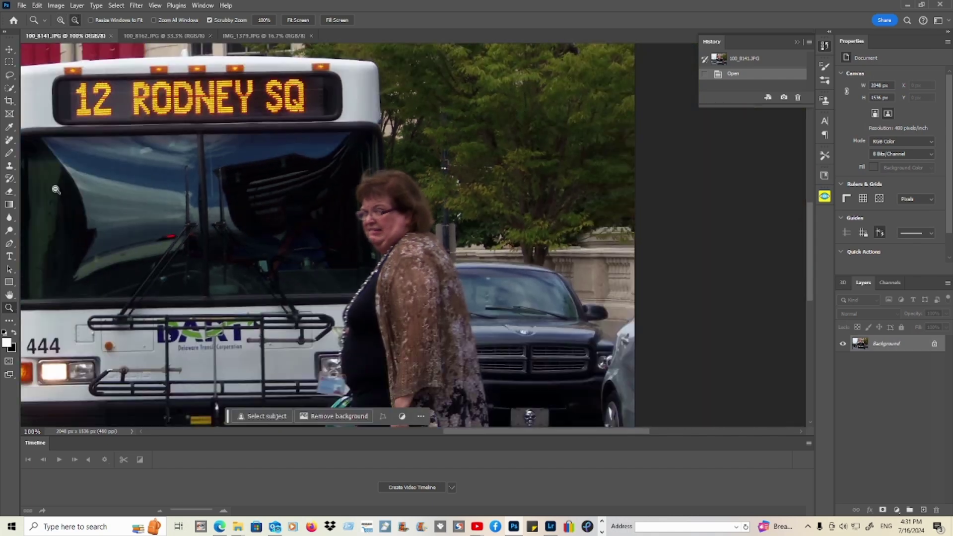
click(11, 89)
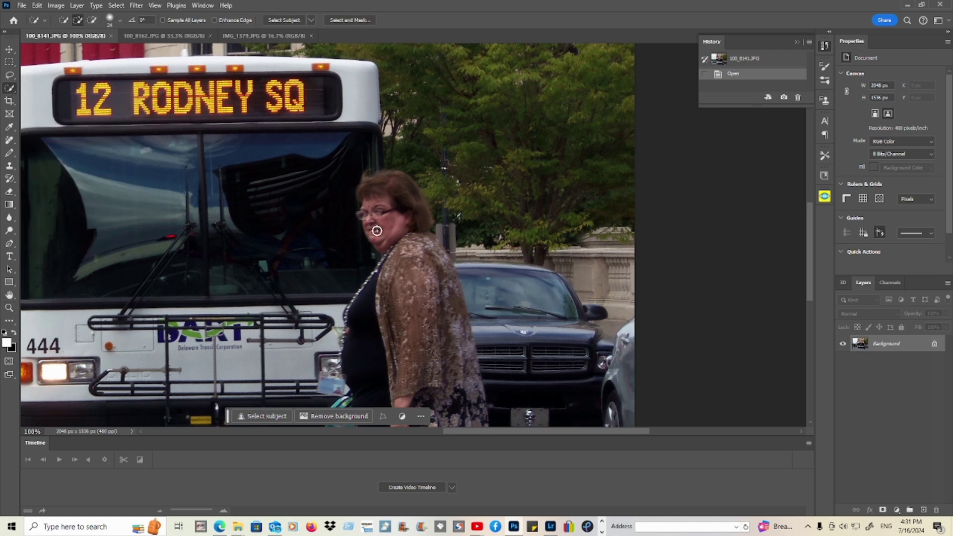
mouse_move(385, 237)
mouse_down()
mouse_move(398, 207)
mouse_move(389, 191)
mouse_move(377, 203)
mouse_up()
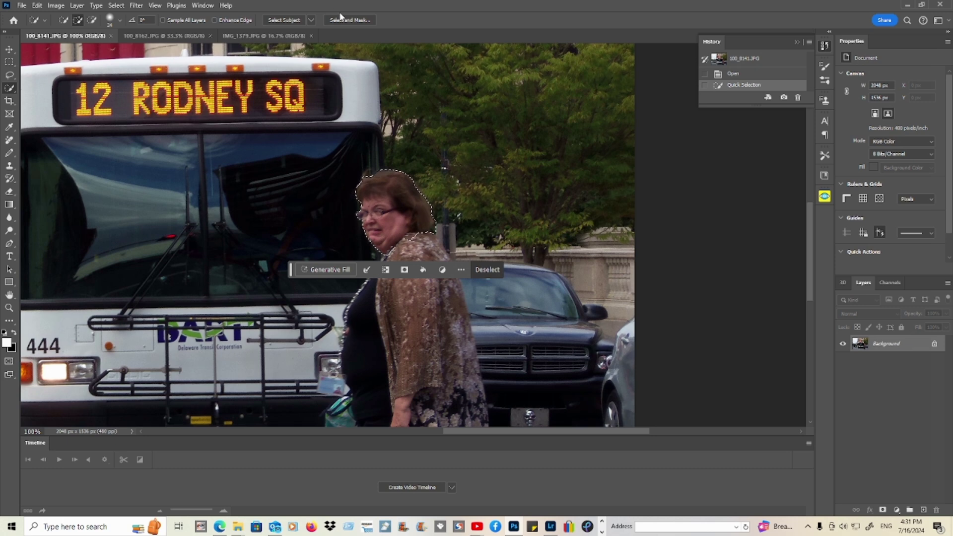
Apply a Gaussian Blur with a radius of about 61.1 pixels to the selected head
click(137, 6)
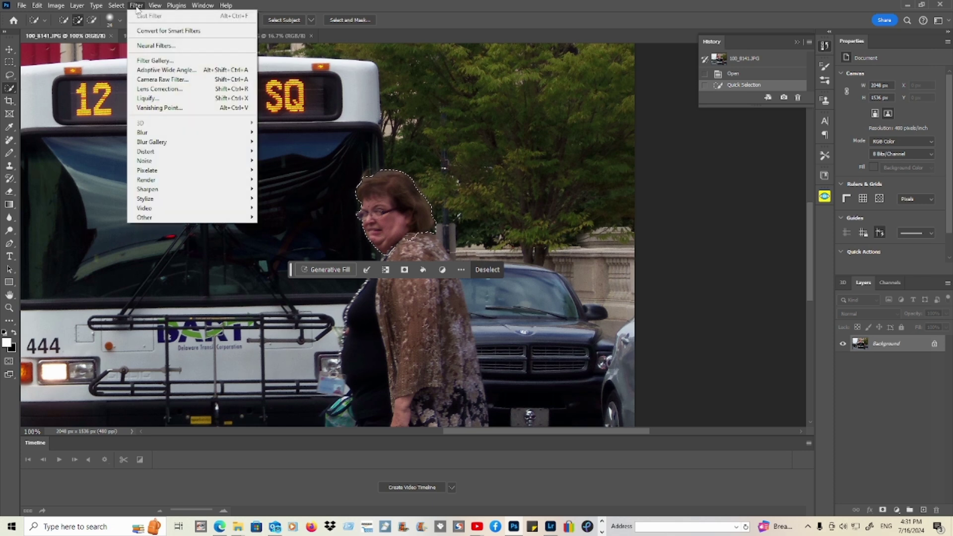
mouse_move(152, 132)
mouse_move(233, 134)
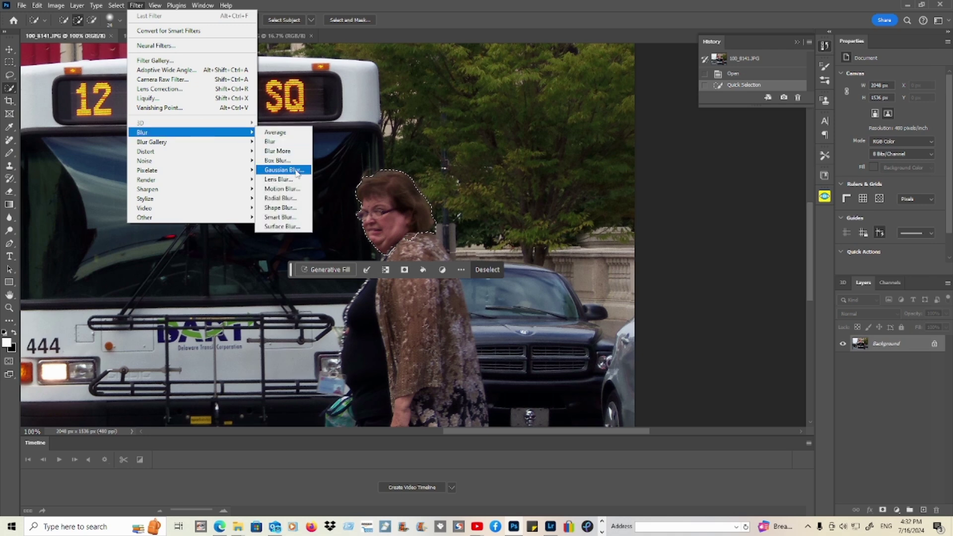
click(283, 170)
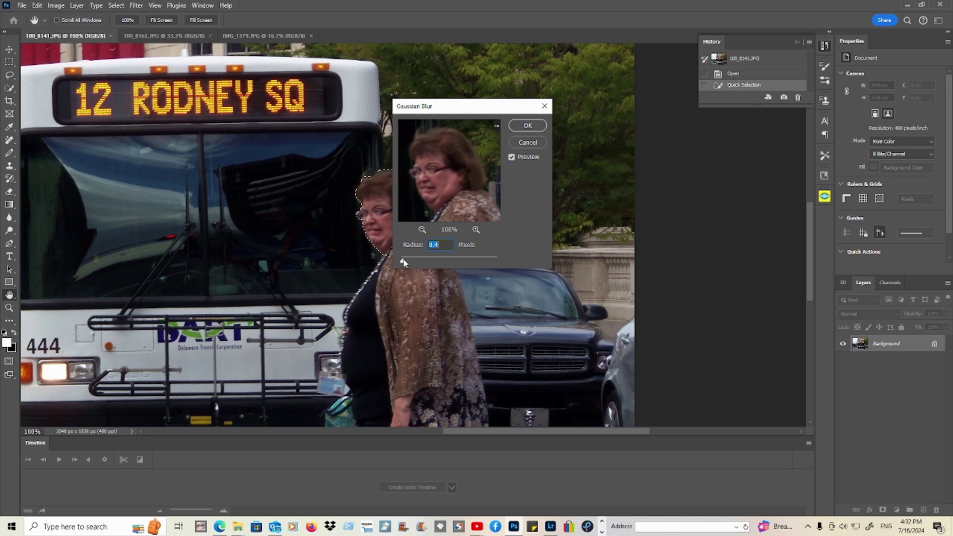
drag(404, 263, 503, 259)
click(455, 261)
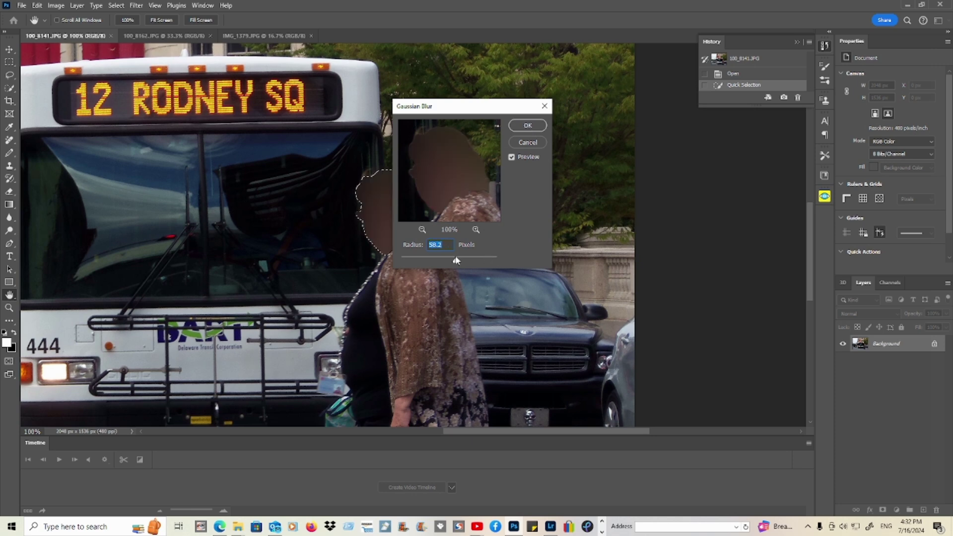
drag(455, 260, 457, 260)
click(526, 126)
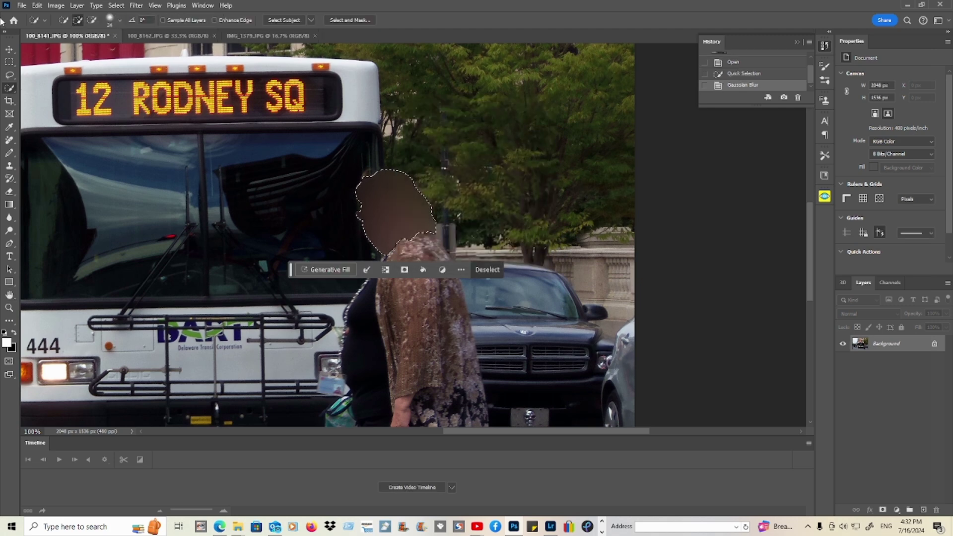
Clear the selection around the woman's blurred head
click(9, 62)
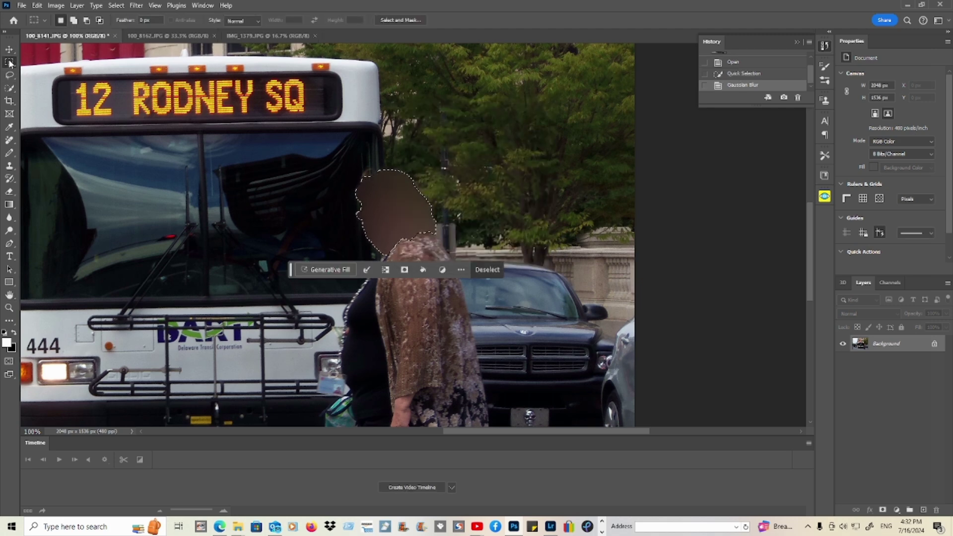
click(437, 156)
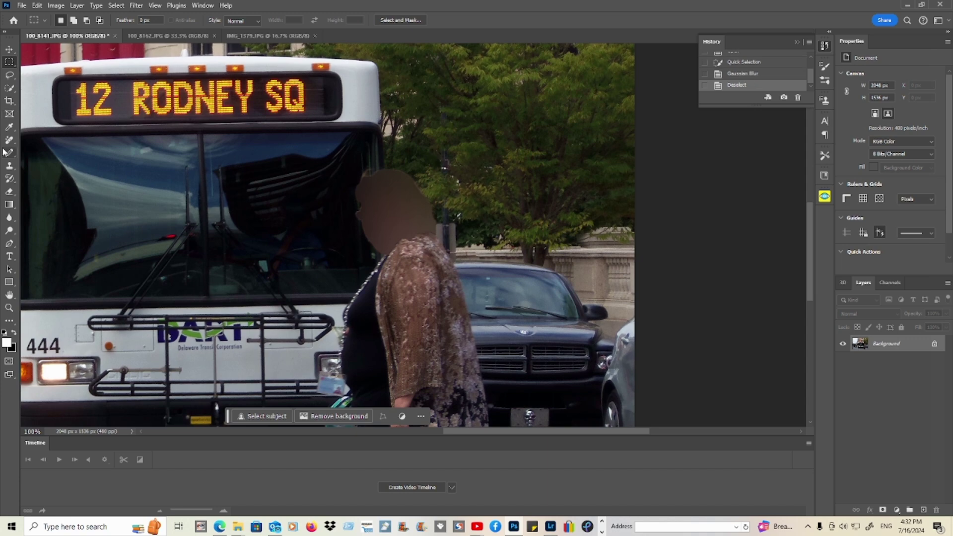
click(9, 308)
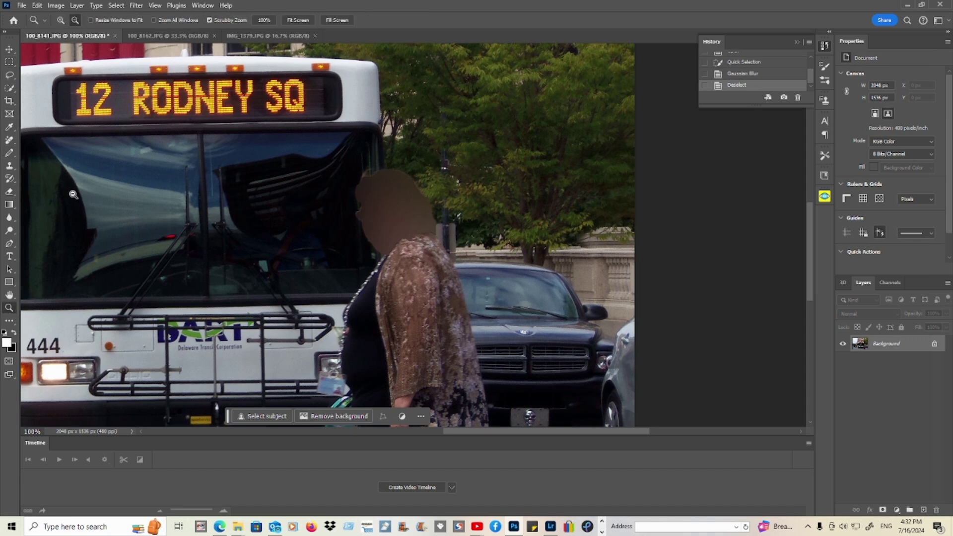
alt+click(158, 225)
alt+click(158, 225)
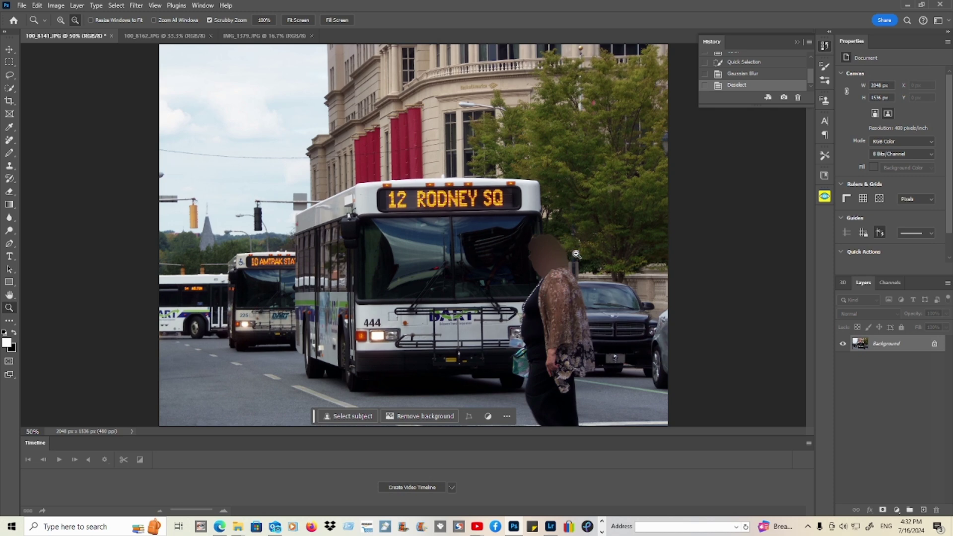
In 100_8162.JPG, select the pedestrian on the sidewalk beside the bus and paint over her with the Remove tool
click(176, 44)
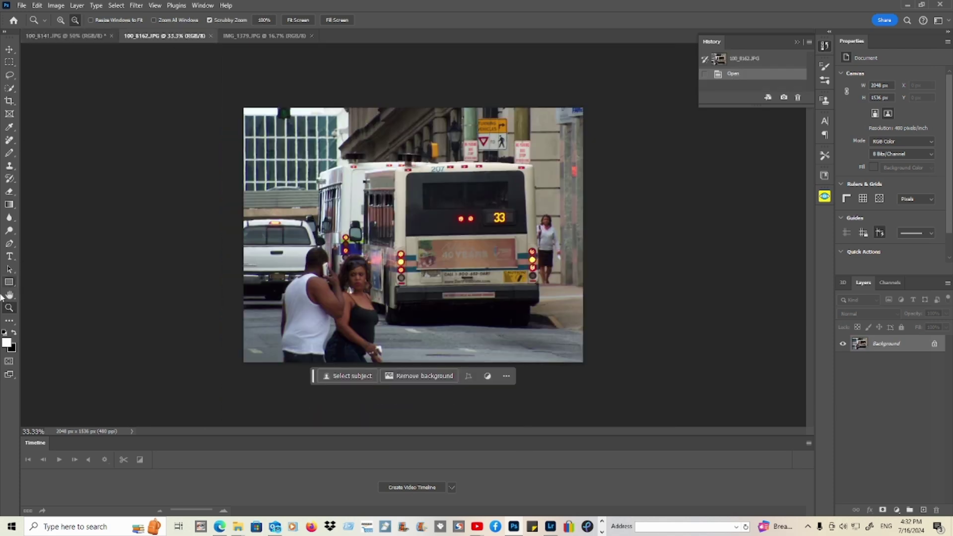
drag(363, 264, 366, 264)
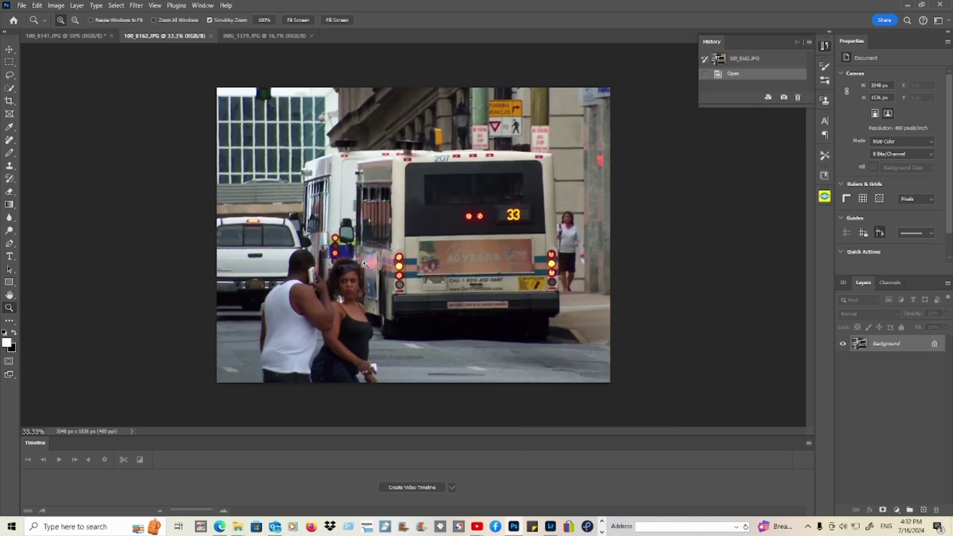
click(365, 264)
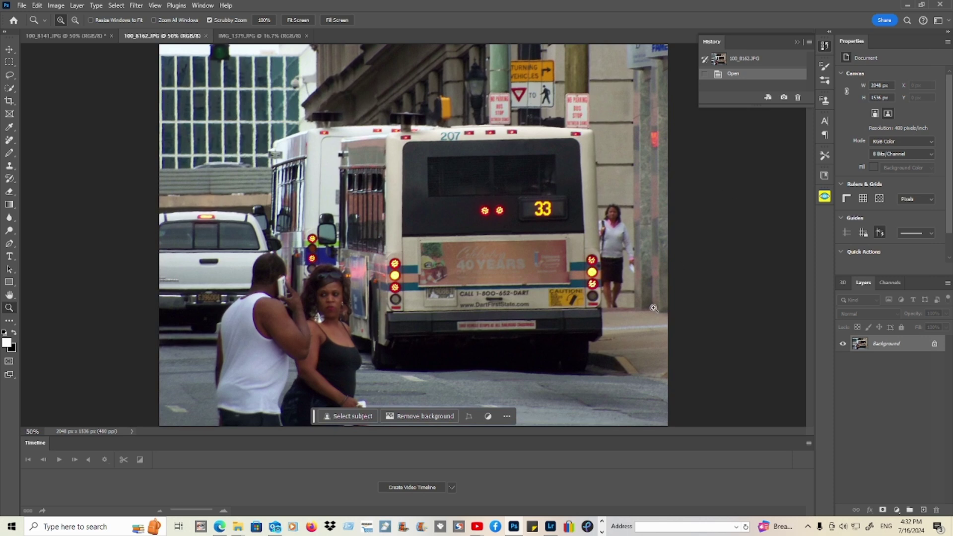
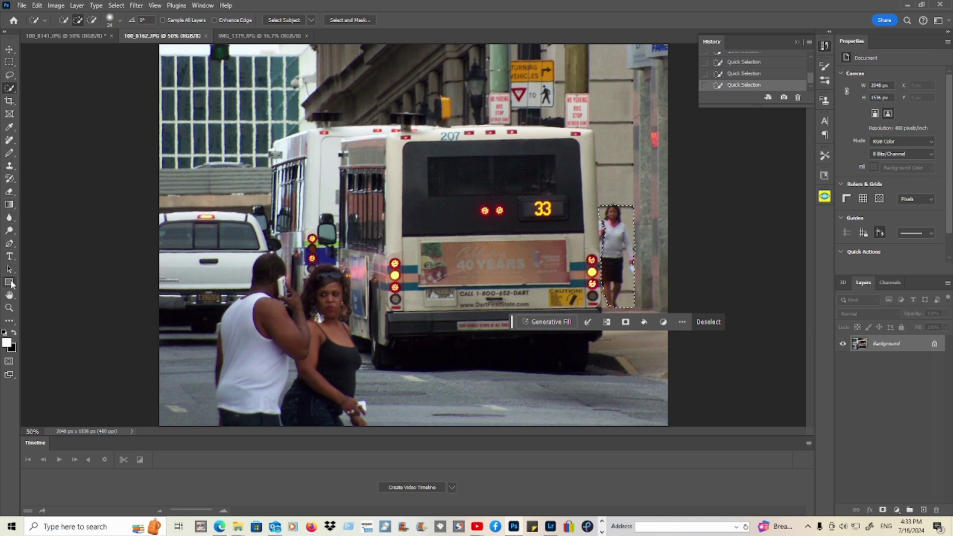
click(10, 140)
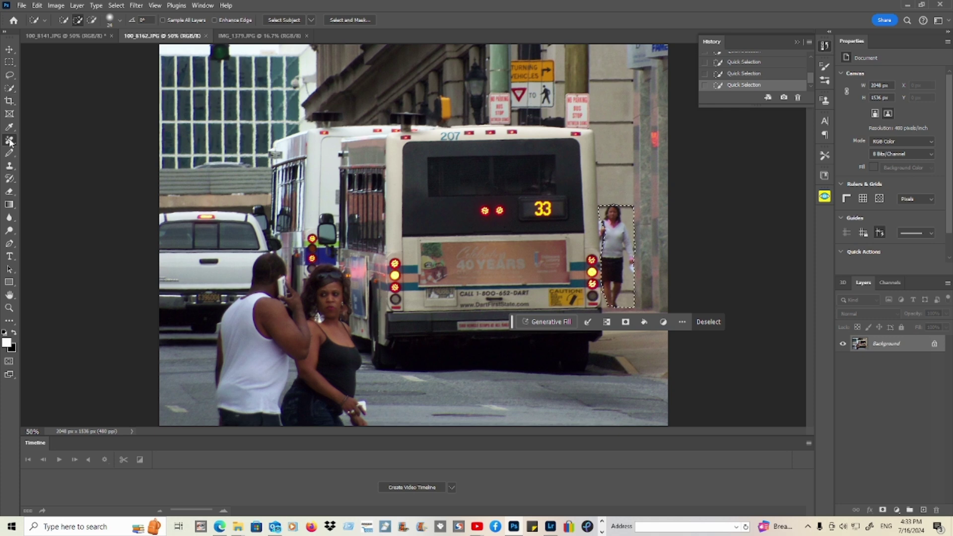
mouse_move(626, 261)
mouse_down()
mouse_move(613, 215)
mouse_move(615, 304)
mouse_move(626, 248)
mouse_up()
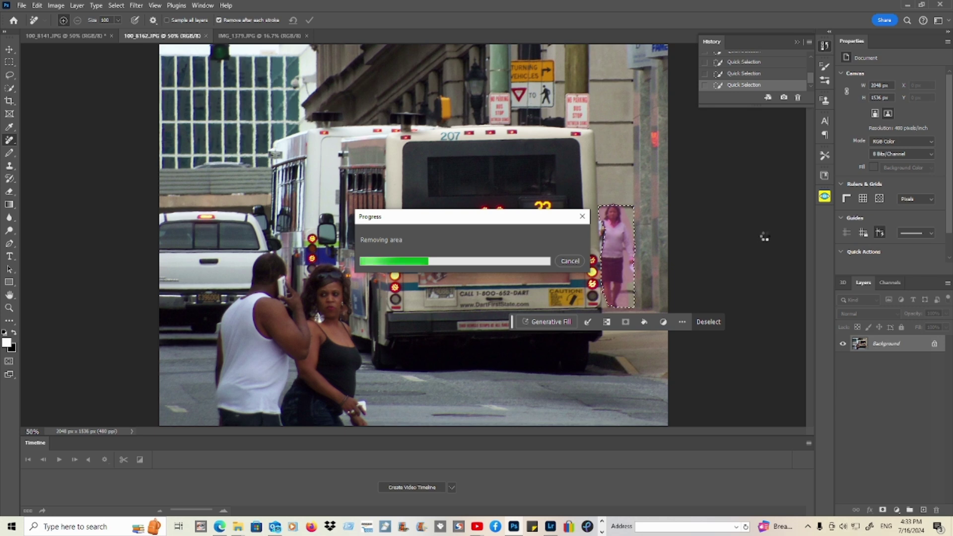
mouse_move(615, 221)
mouse_down()
mouse_move(601, 233)
mouse_move(603, 304)
mouse_up()
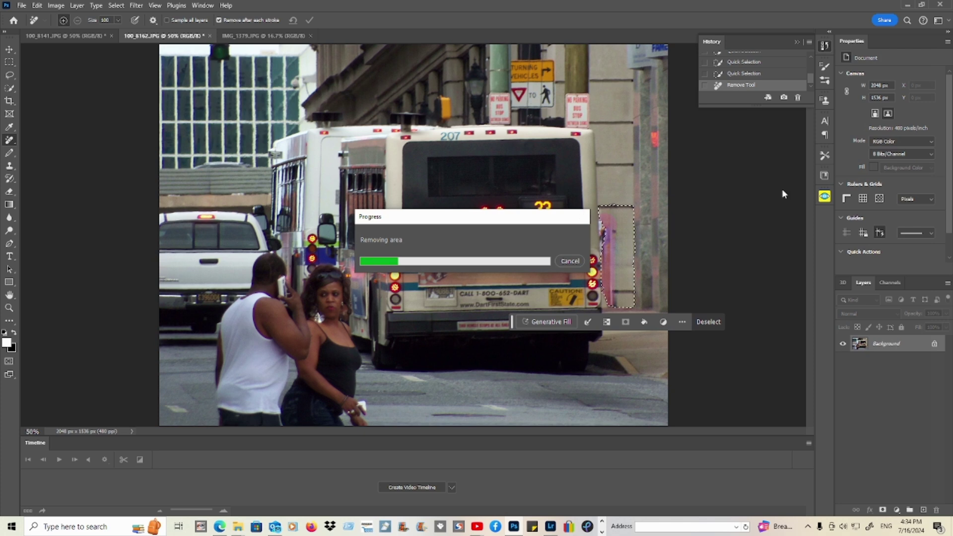
Extend the selection at the bus edge, clean up the pedestrian's remnants with the Remove tool, and deselect
click(10, 88)
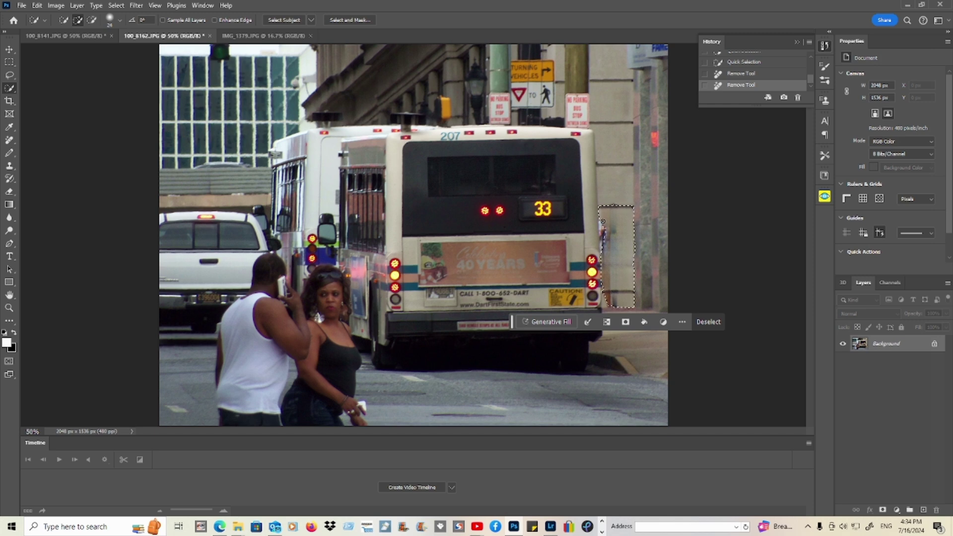
drag(602, 250, 603, 250)
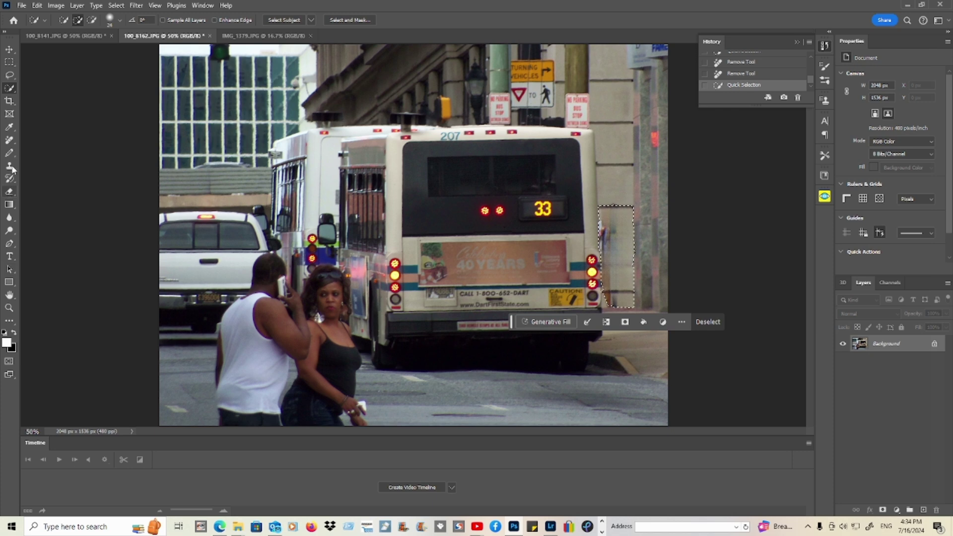
click(9, 141)
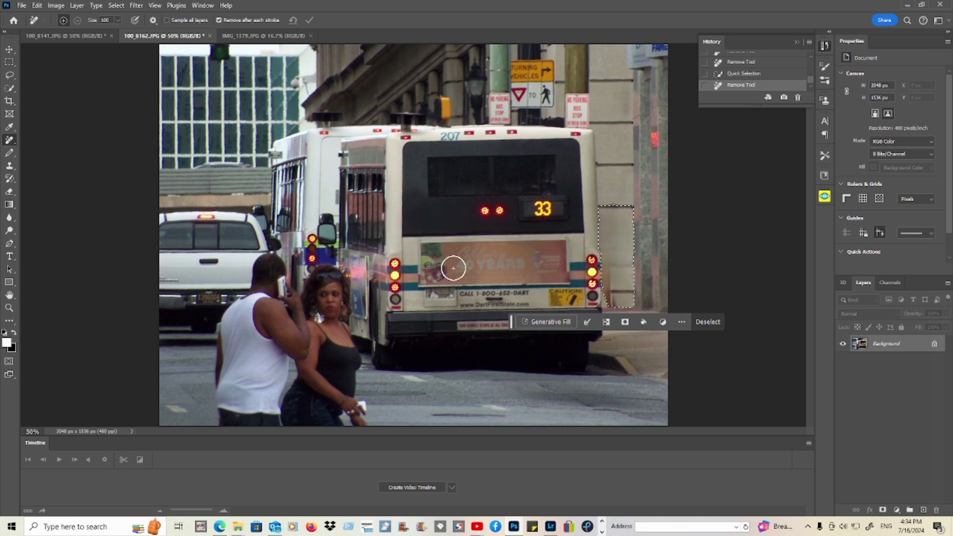
click(9, 62)
click(219, 125)
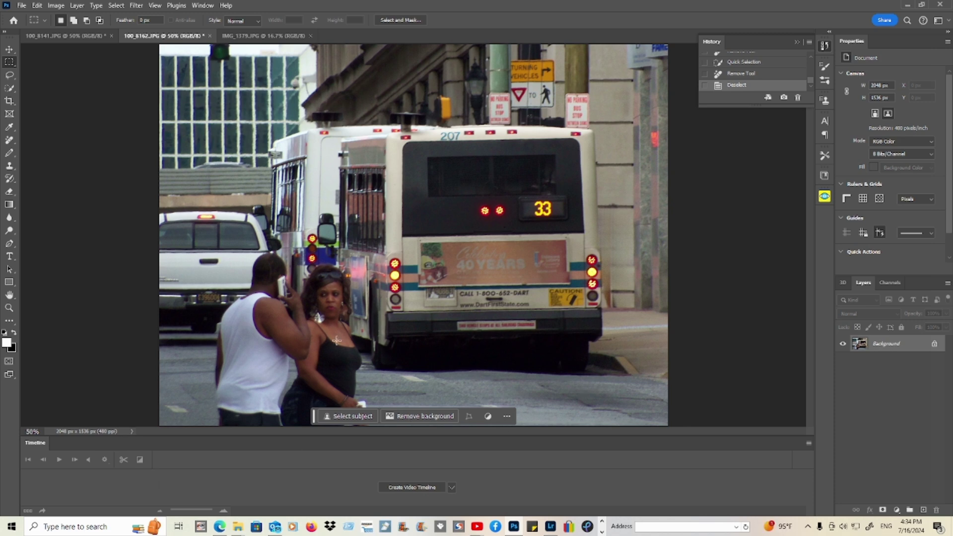
Quick-select the face of the woman in the black top, apply a Gaussian Blur with a radius of 12.5 pixels, and deselect
click(9, 88)
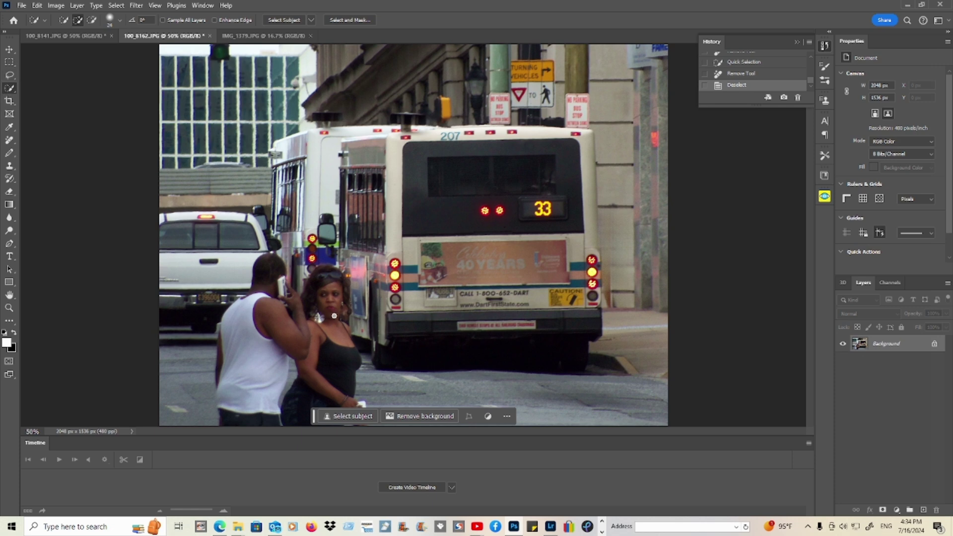
drag(331, 294, 328, 297)
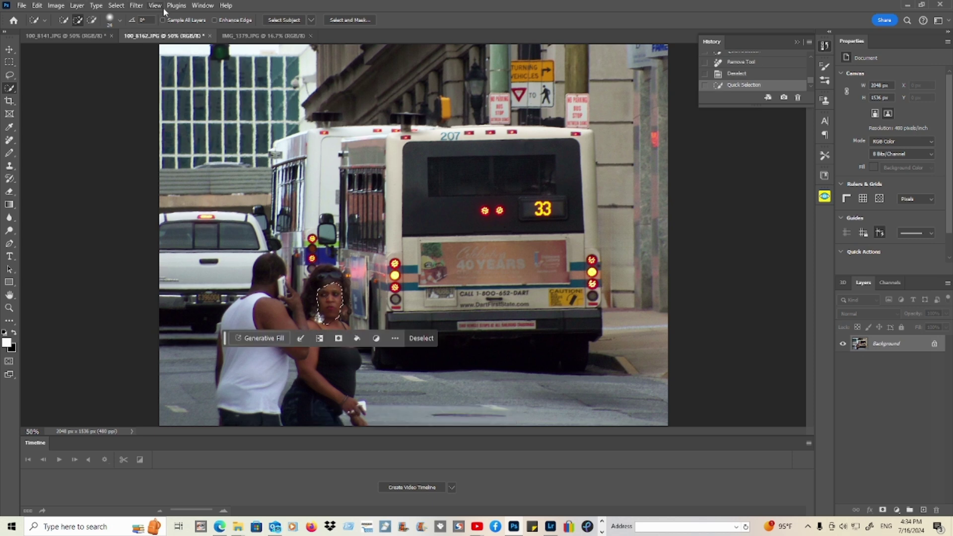
click(136, 5)
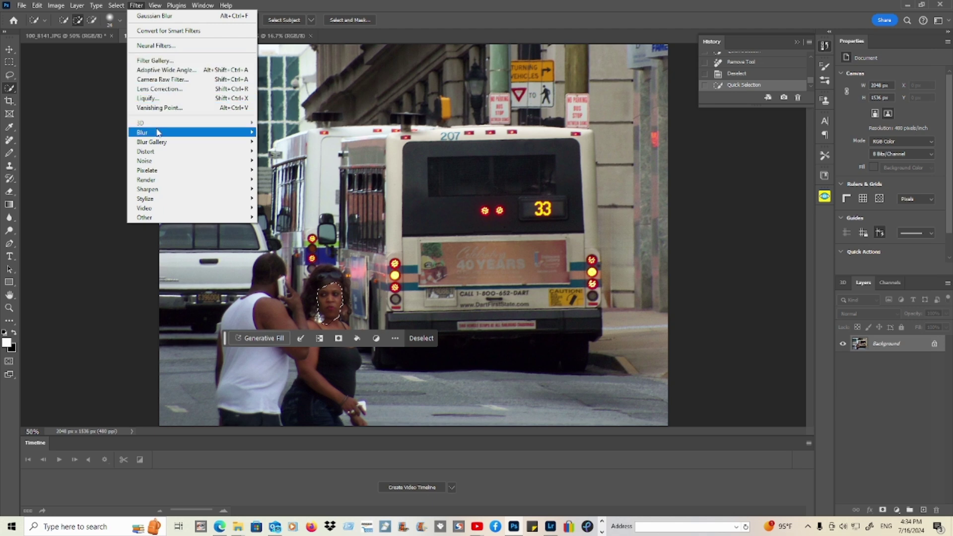
mouse_move(168, 133)
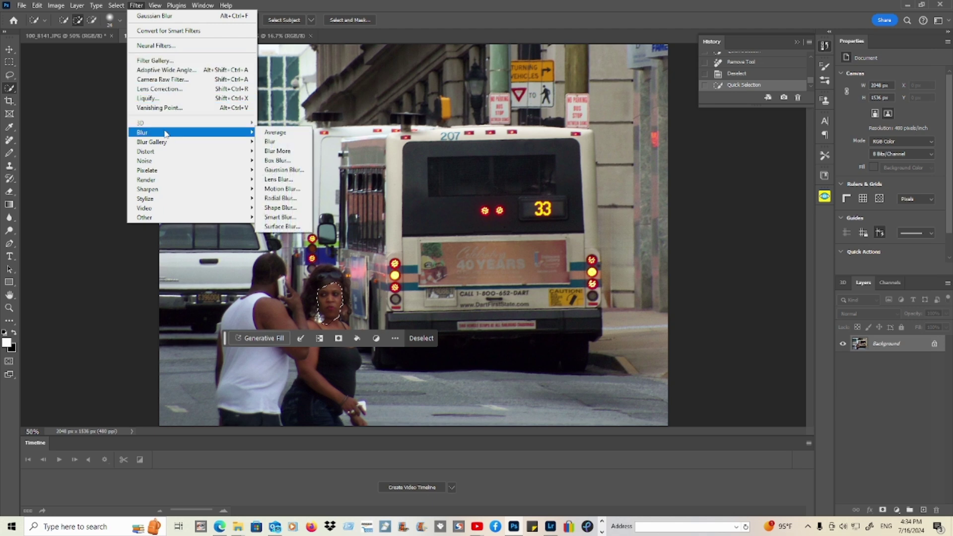
click(299, 176)
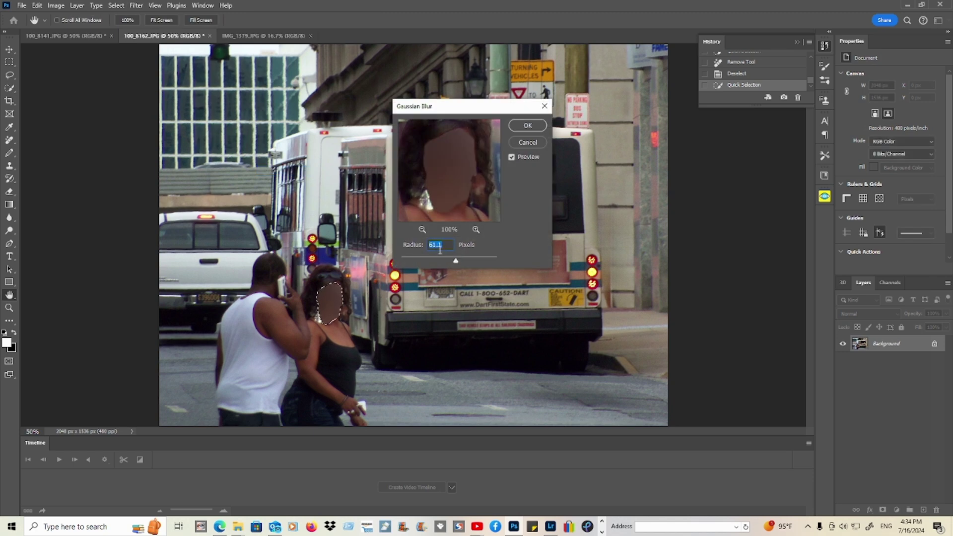
drag(455, 261, 437, 261)
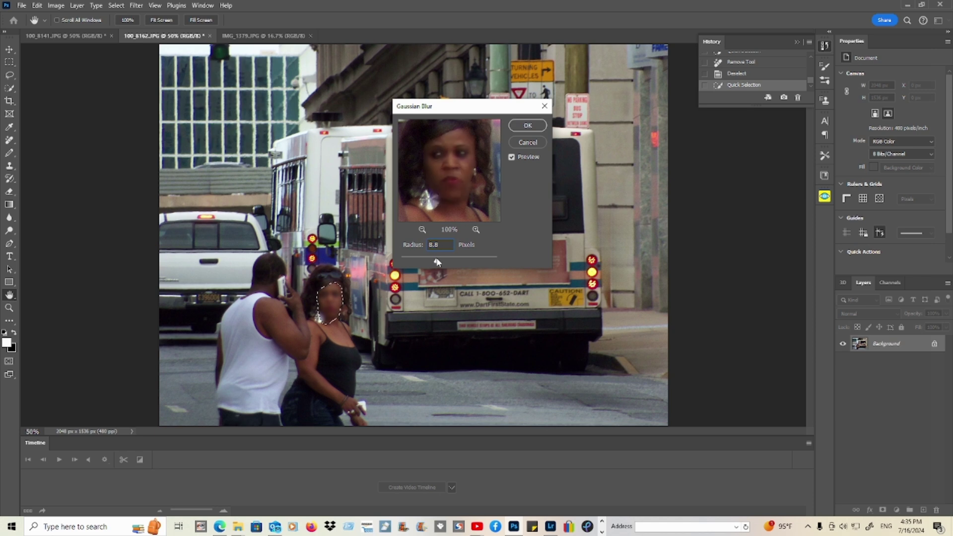
drag(439, 262, 441, 262)
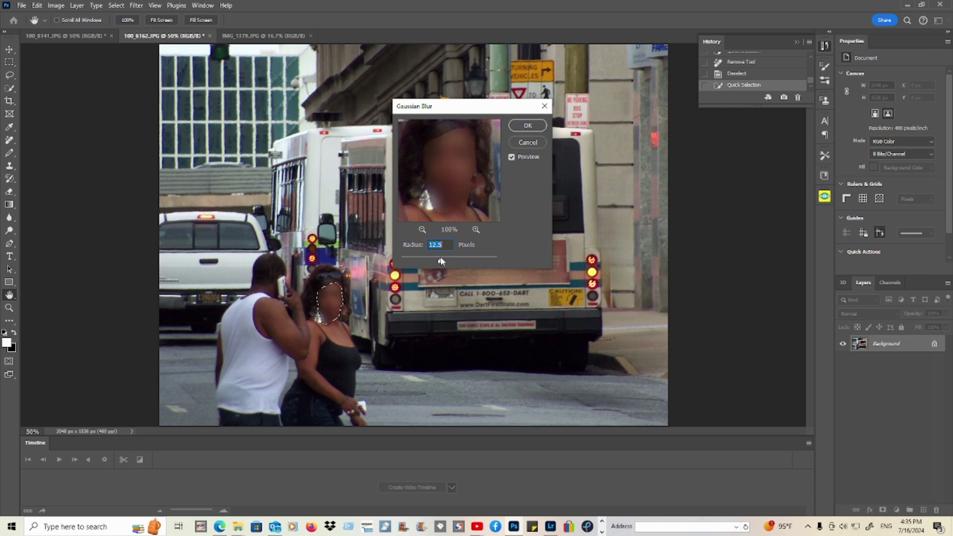
click(526, 125)
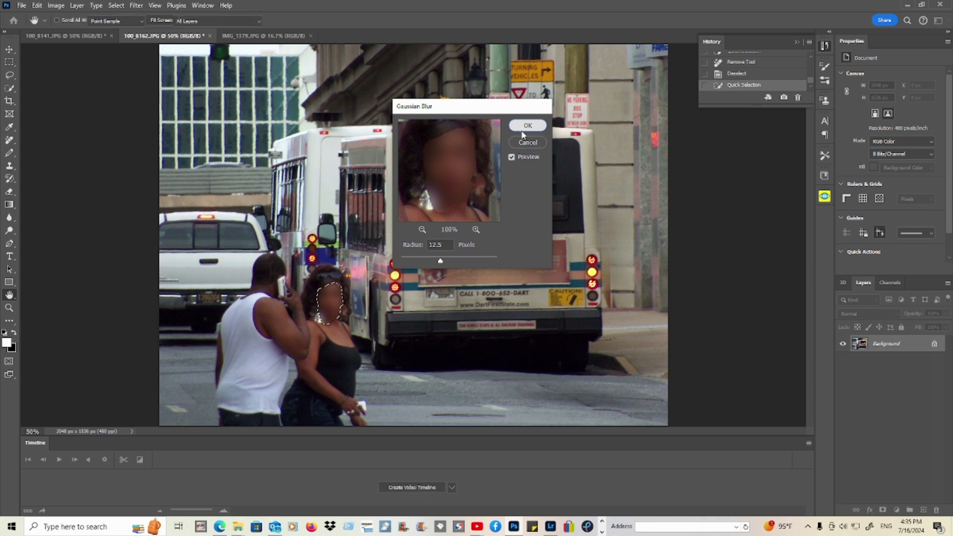
key(m)
key(ctrl+d)
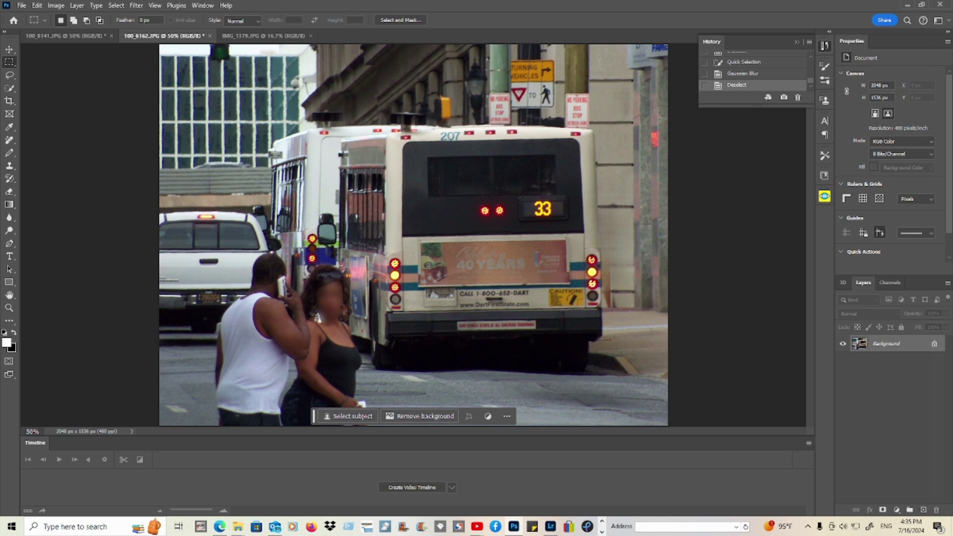
In IMG_1379.JPG, select the train's cab window with the driver behind it using Quick Selection
click(253, 37)
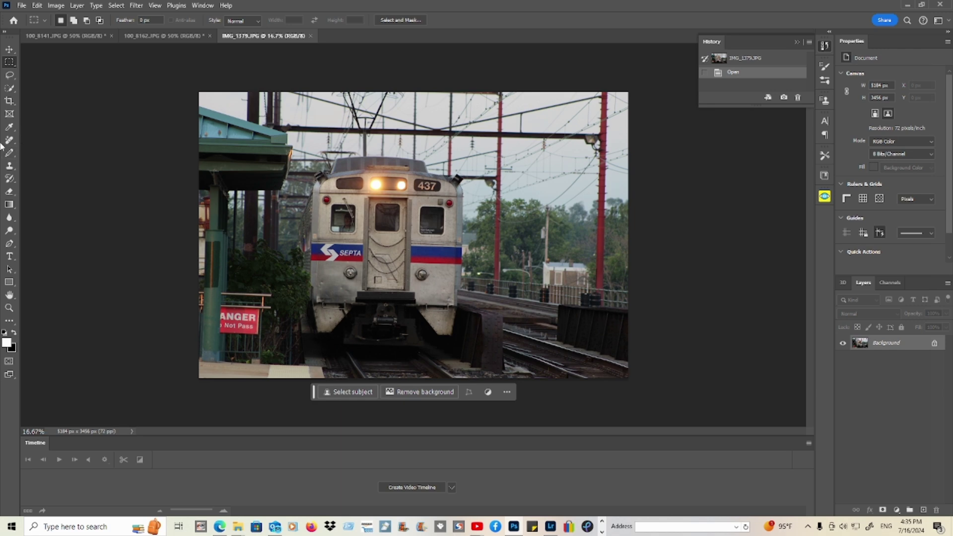
click(9, 308)
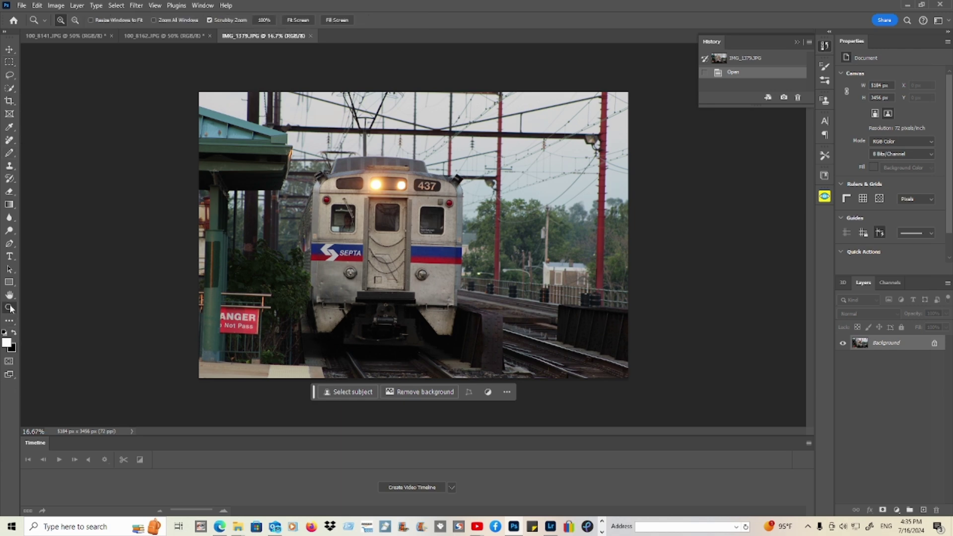
click(351, 219)
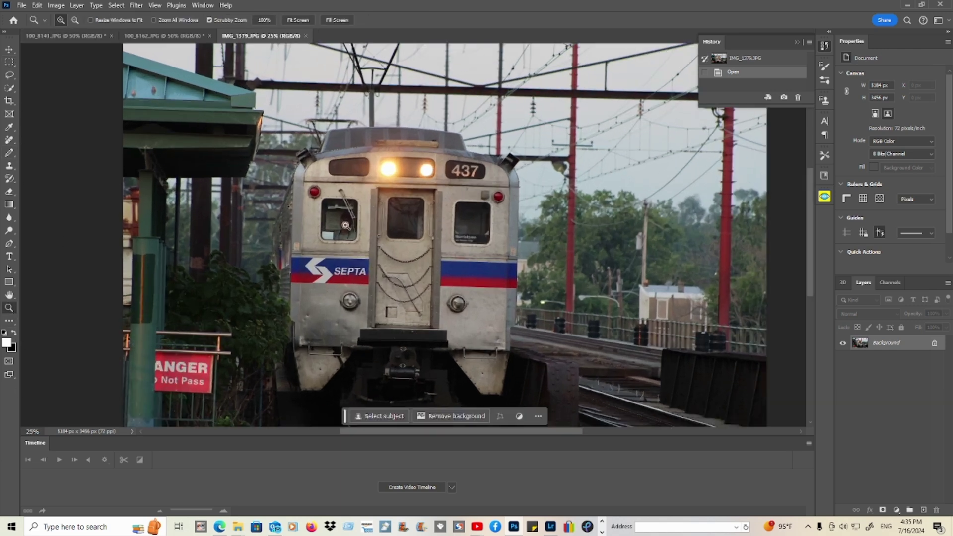
click(340, 217)
click(342, 219)
click(344, 220)
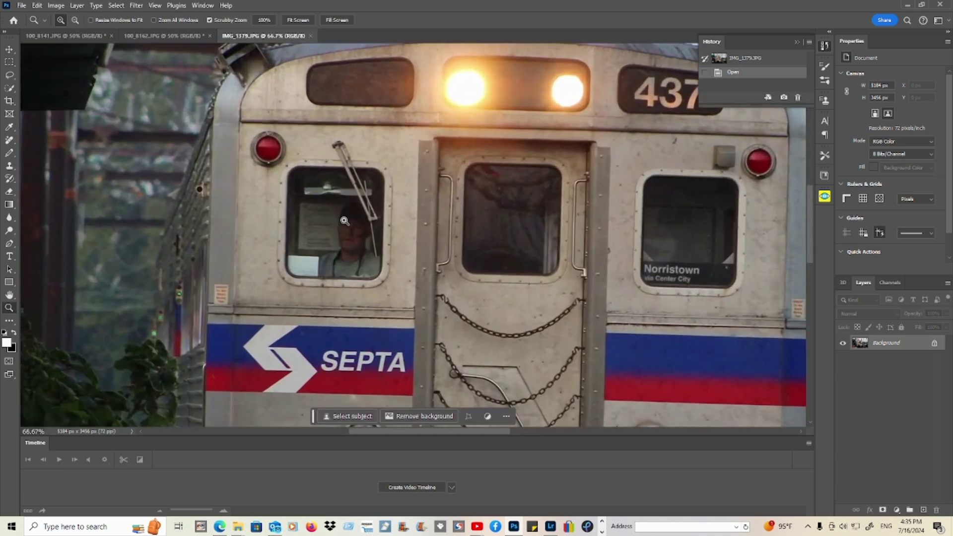
click(344, 221)
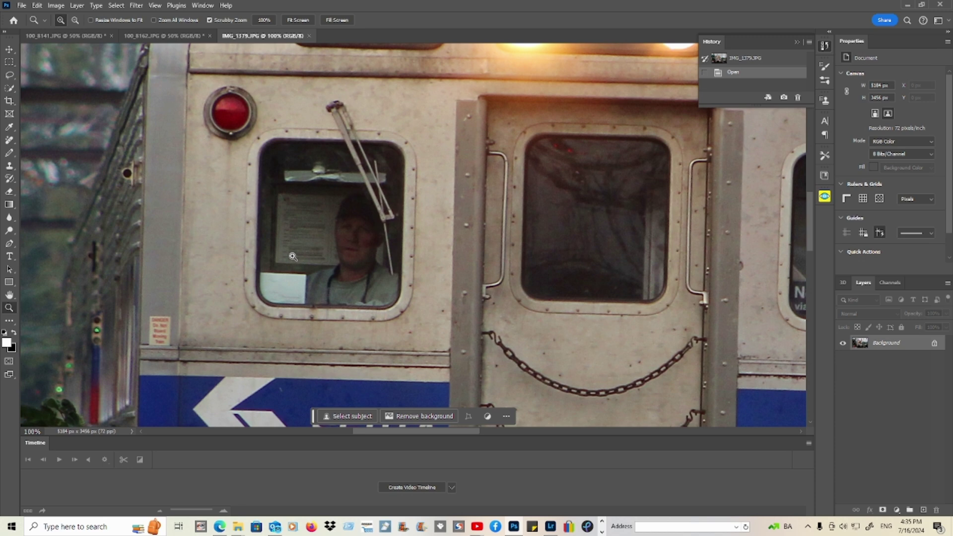
click(10, 89)
mouse_move(286, 193)
mouse_down()
mouse_move(347, 217)
mouse_move(350, 205)
mouse_up()
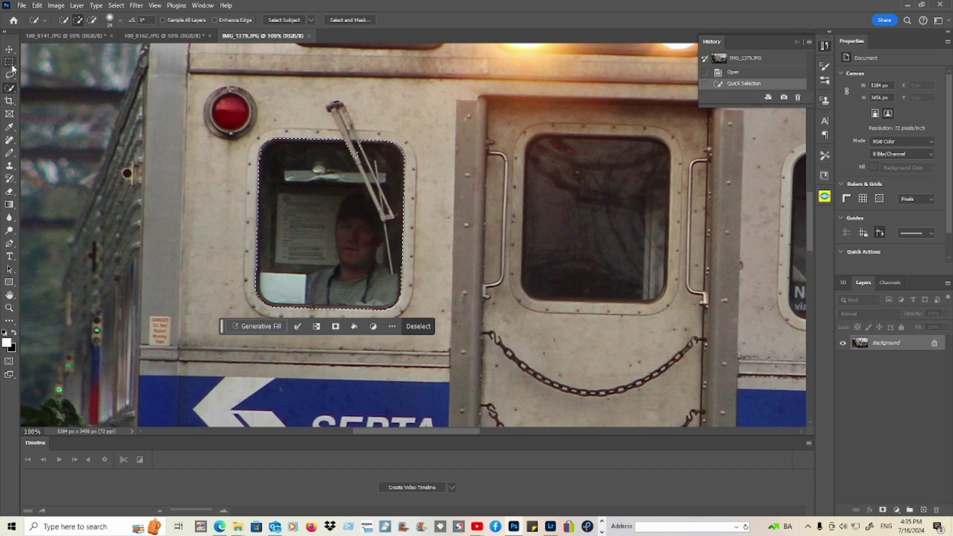
Narrow the quick selection to the train driver, excluding the surrounding window and the wiper
click(91, 19)
mouse_move(260, 153)
mouse_down()
mouse_move(309, 189)
mouse_move(352, 170)
mouse_move(348, 138)
mouse_move(275, 153)
mouse_move(260, 286)
mouse_move(282, 304)
mouse_move(375, 315)
mouse_up()
click(78, 20)
drag(351, 250, 358, 265)
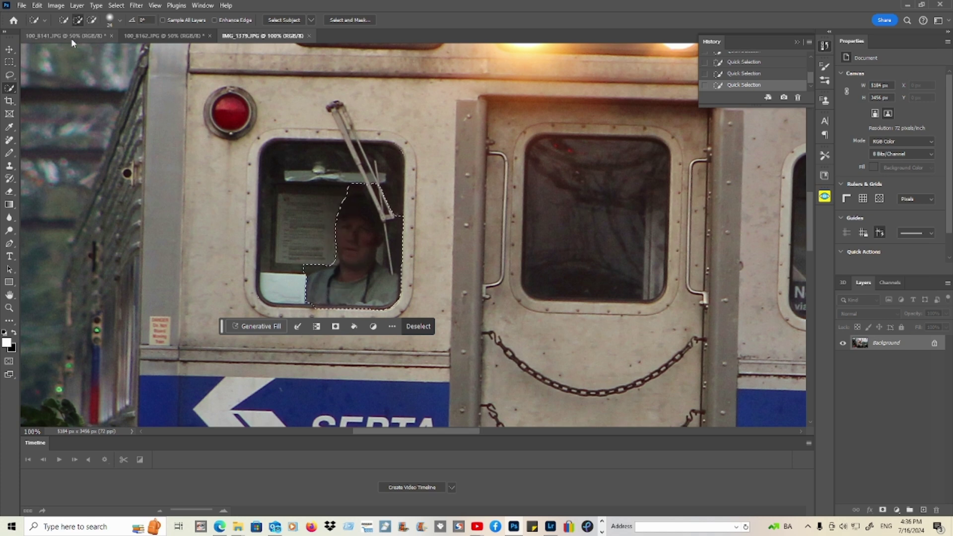
click(93, 20)
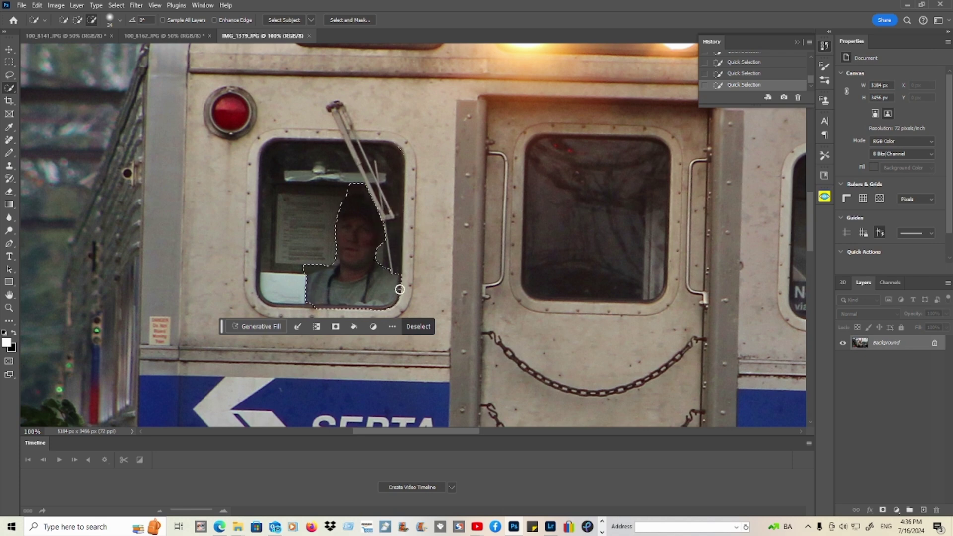
drag(375, 208, 381, 238)
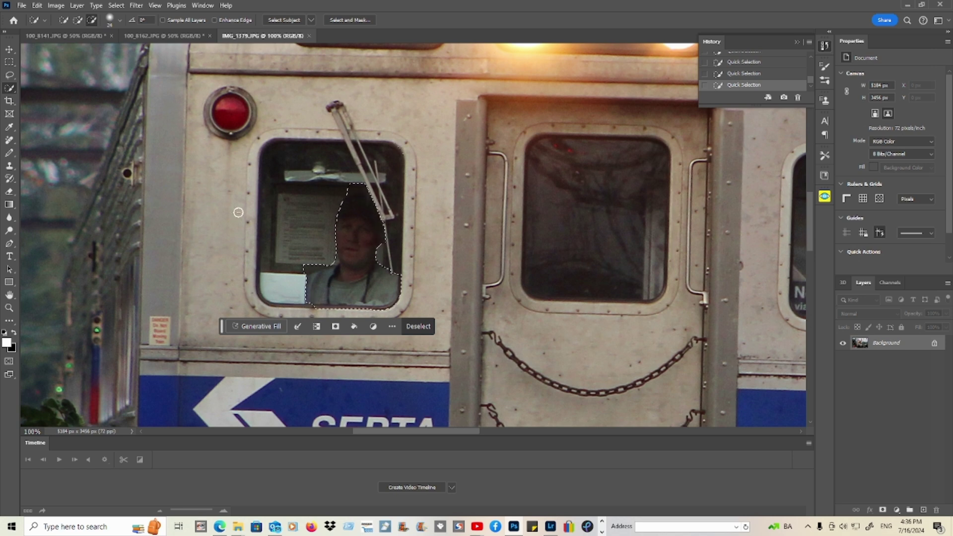
Try to erase the selected driver with the Remove tool and revert to the last Quick Selection state
click(10, 142)
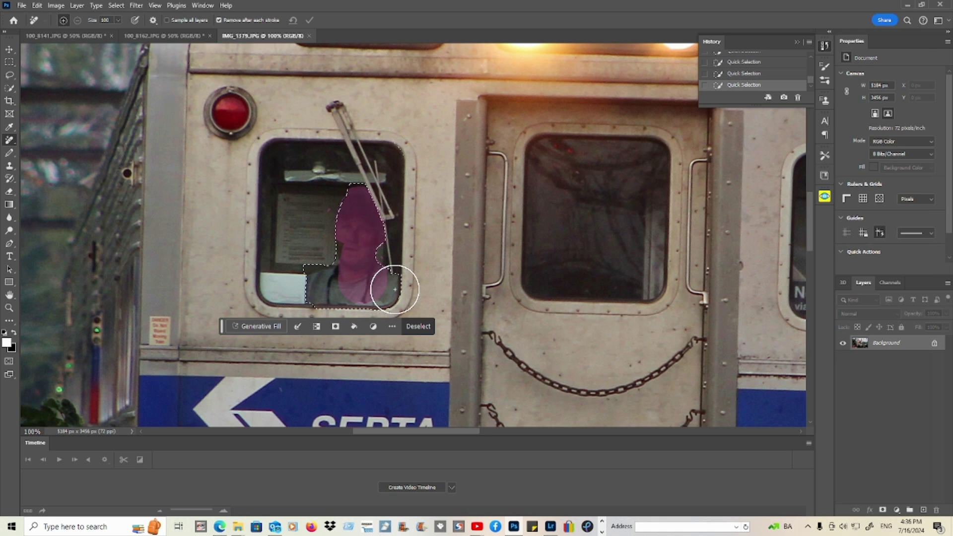
click(323, 283)
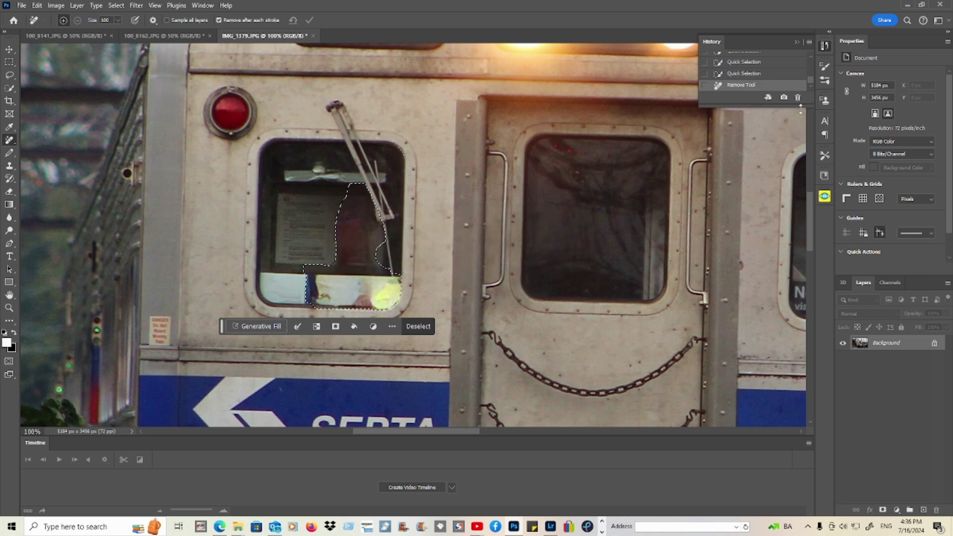
click(741, 74)
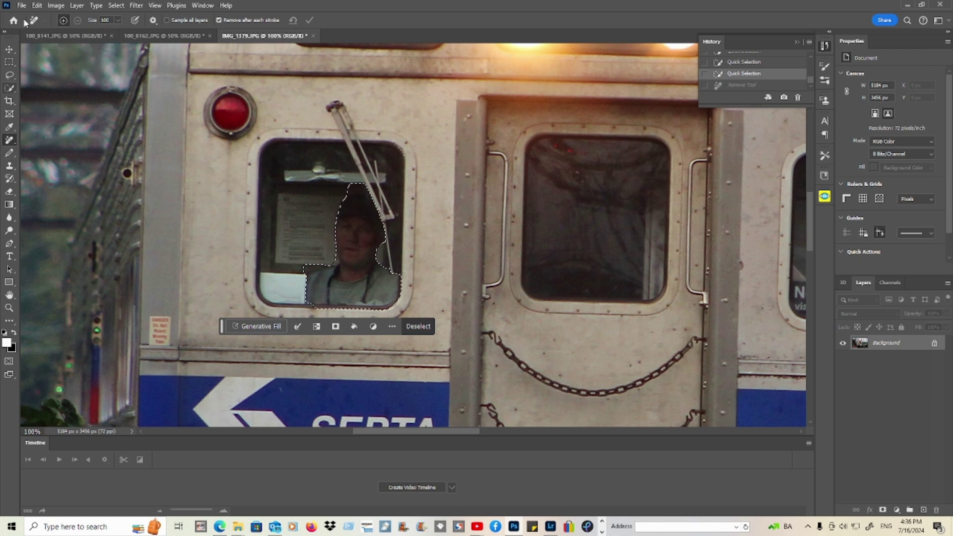
Subtract the driver's body and the surrounding window area from the selection, keeping only a small spot on the face
click(8, 89)
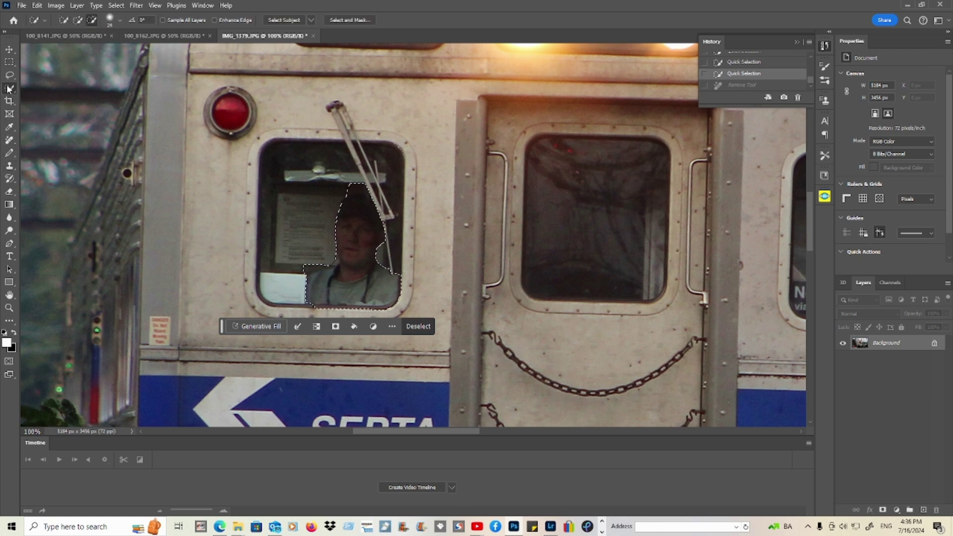
click(90, 20)
drag(355, 291, 394, 300)
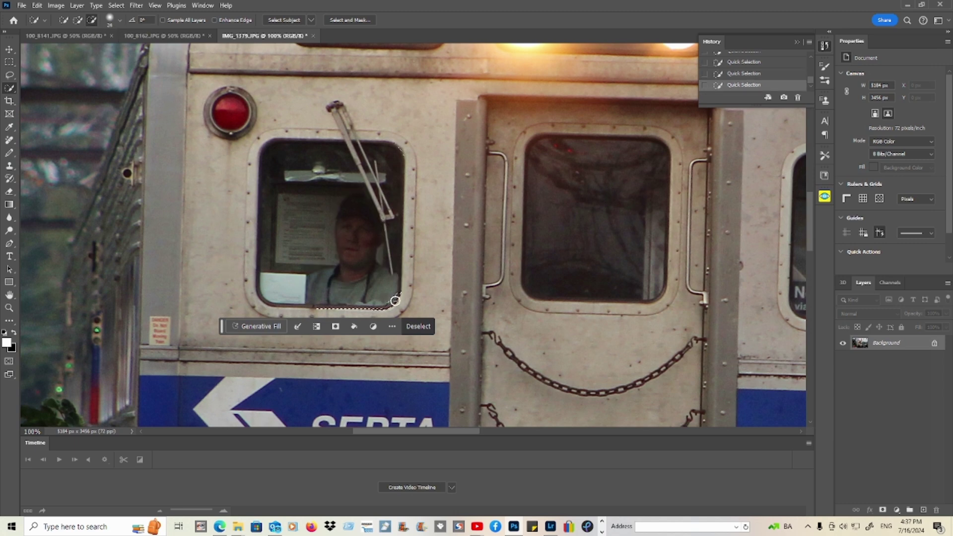
click(78, 21)
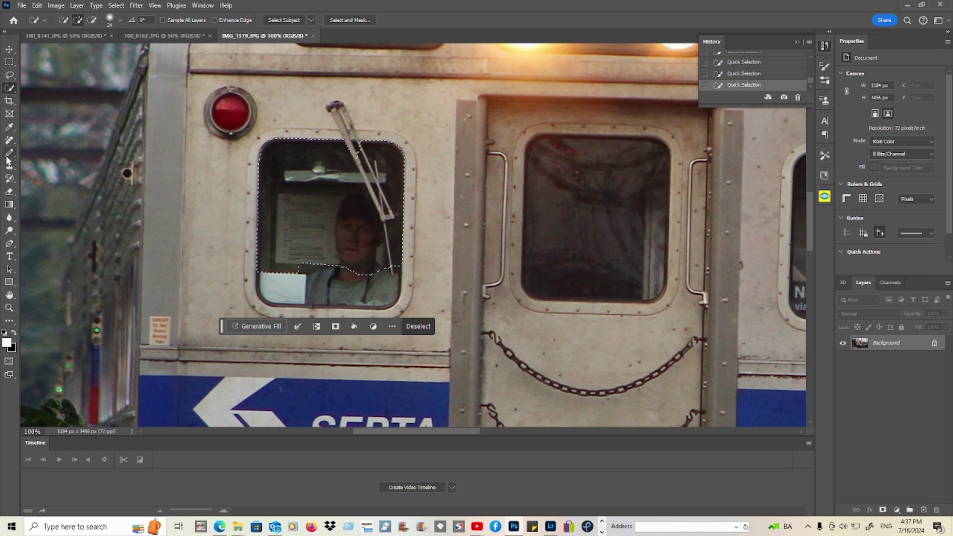
click(90, 20)
mouse_move(282, 238)
mouse_down()
mouse_move(332, 215)
mouse_move(335, 155)
mouse_up()
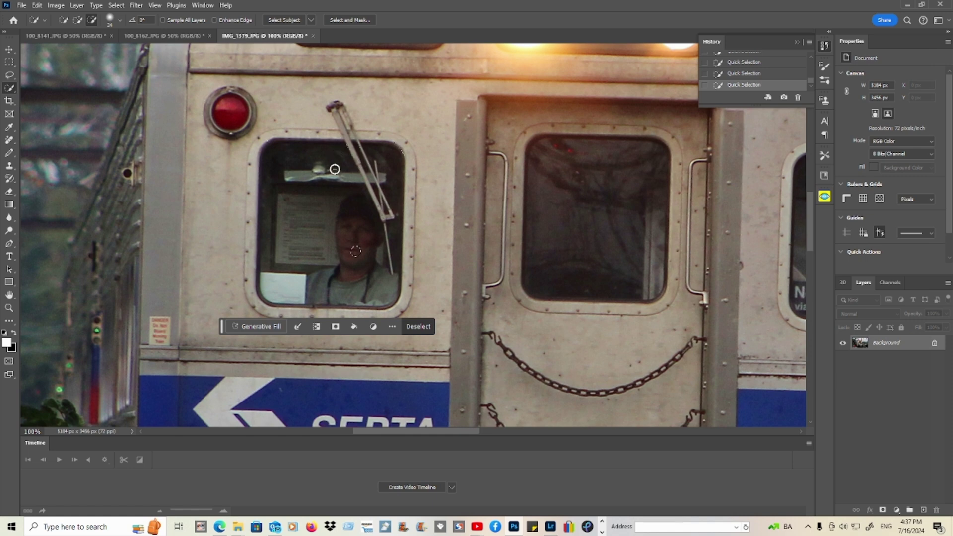
Extend and trim the quick selection until it covers just the driver's face
click(78, 20)
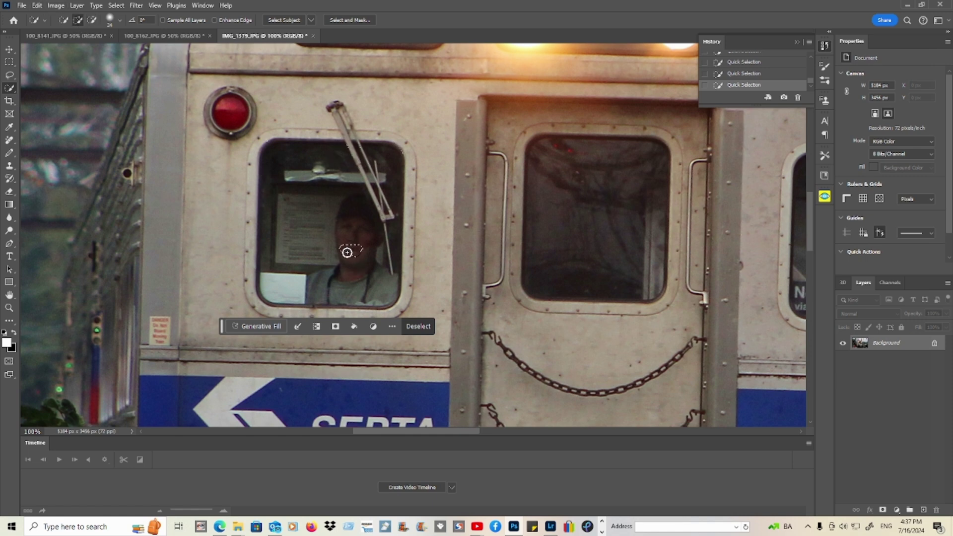
click(351, 267)
click(92, 20)
mouse_move(358, 149)
mouse_down()
mouse_move(392, 196)
mouse_move(402, 244)
mouse_move(370, 256)
mouse_up()
click(81, 20)
mouse_move(344, 244)
mouse_down()
mouse_move(357, 221)
mouse_move(372, 232)
mouse_move(353, 213)
mouse_move(341, 224)
mouse_up()
Apply a Gaussian Blur with a radius of 12.5 pixels to the driver's face and deselect
click(137, 5)
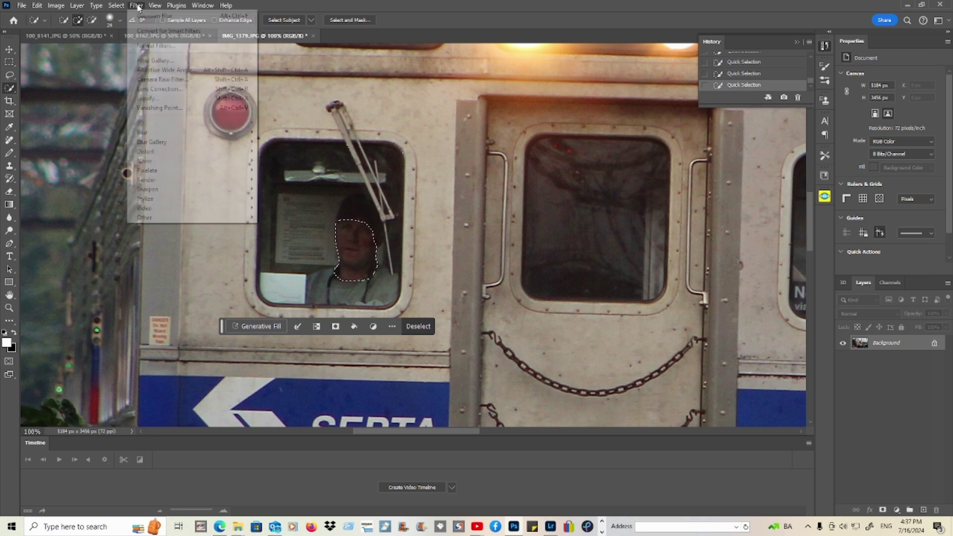
mouse_move(211, 134)
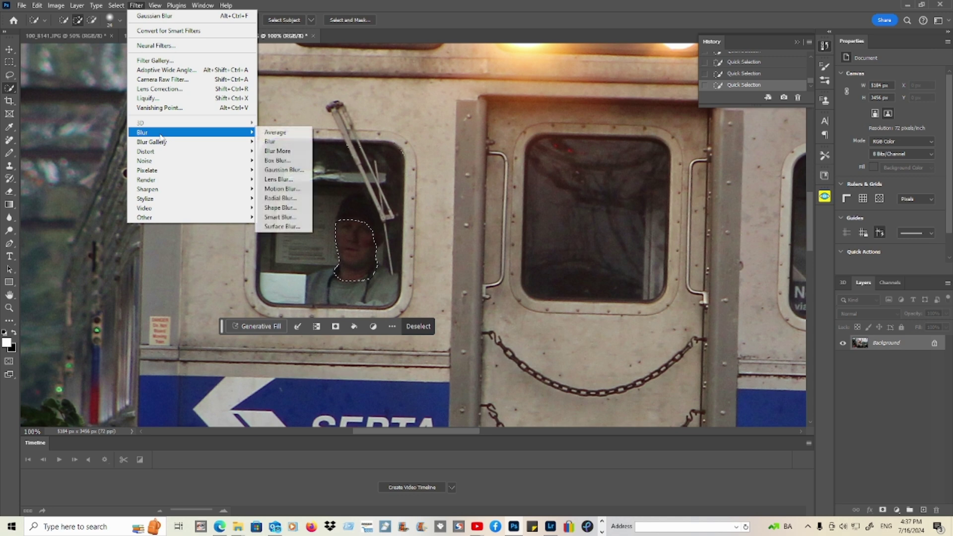
click(291, 170)
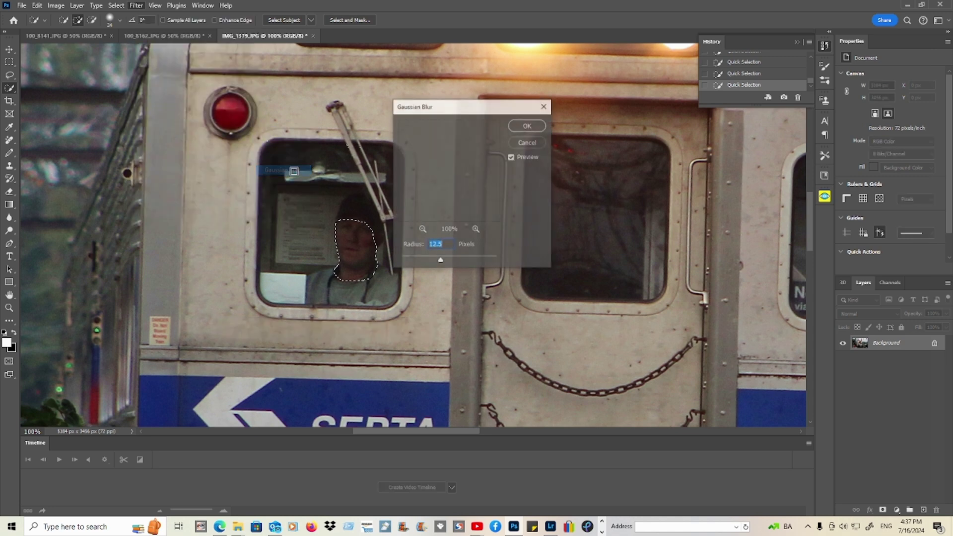
click(527, 126)
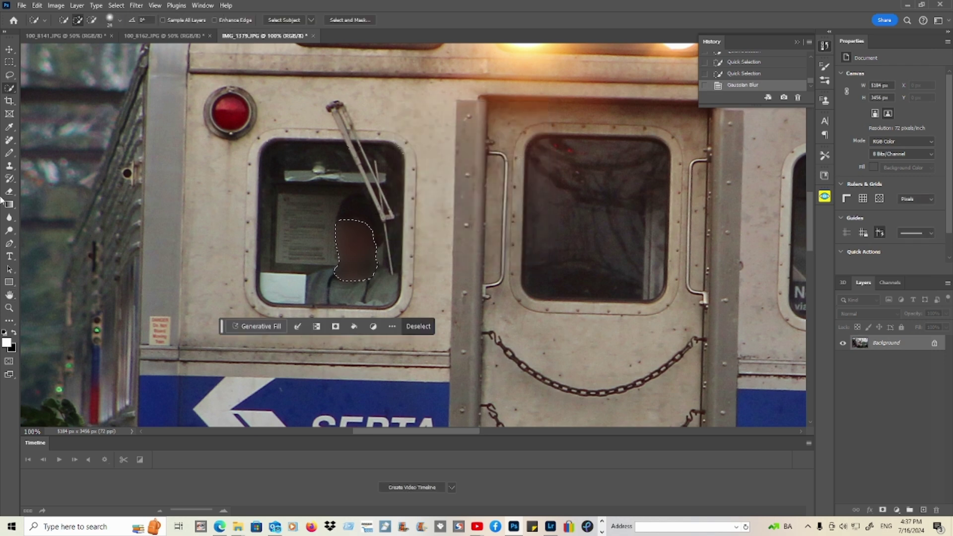
click(9, 62)
click(280, 206)
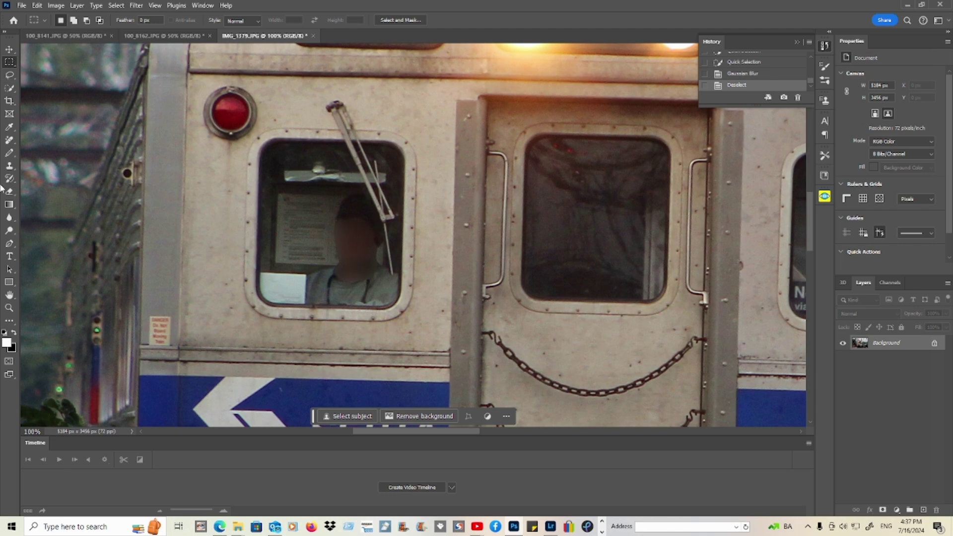
Examine the blurred driver in the context of the whole train front
click(9, 308)
click(75, 20)
click(205, 184)
click(238, 269)
click(238, 268)
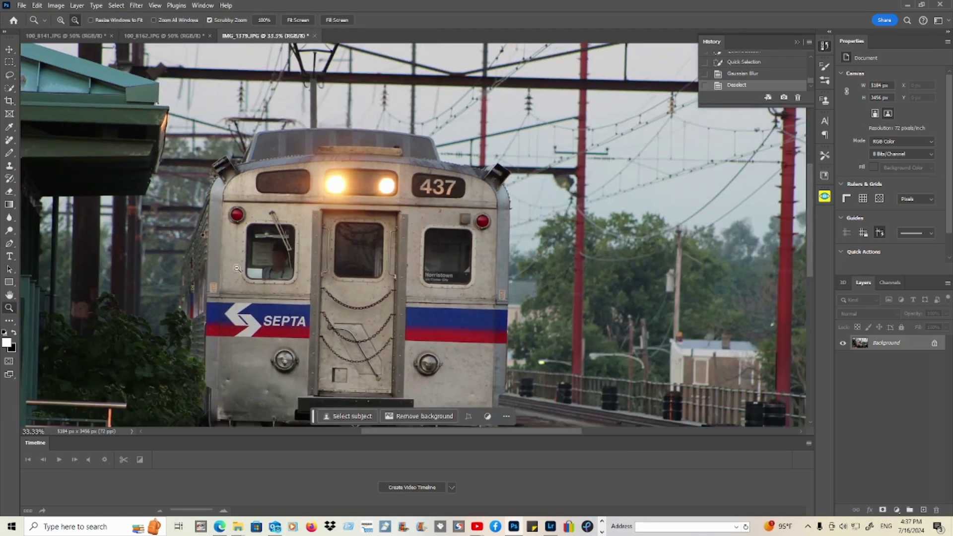
scroll(215, 266, up, 1)
scroll(215, 266, down, 1)
scroll(215, 267, up, 1)
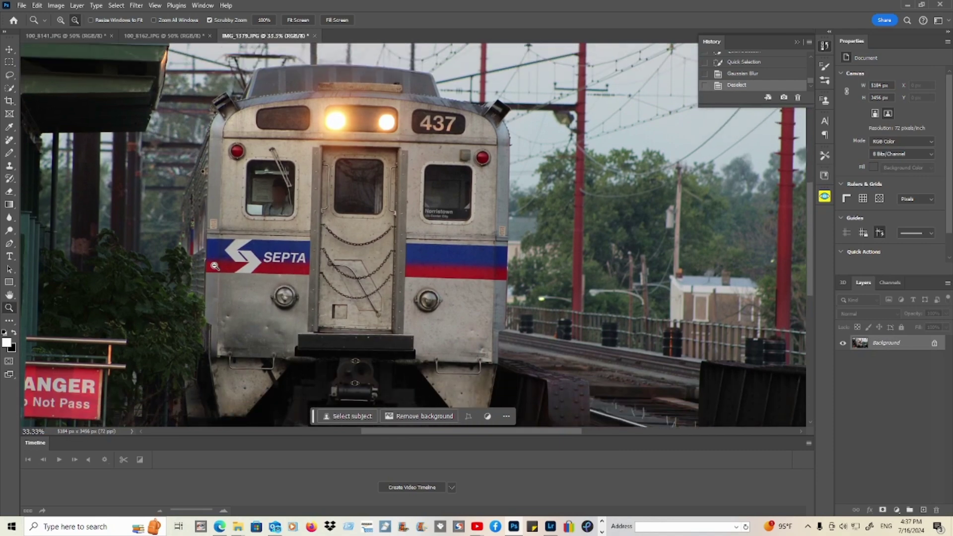
Review the other edited photos, 100_8141.JPG and 100_8162.JPG, ending on 100_8141.JPG
click(69, 36)
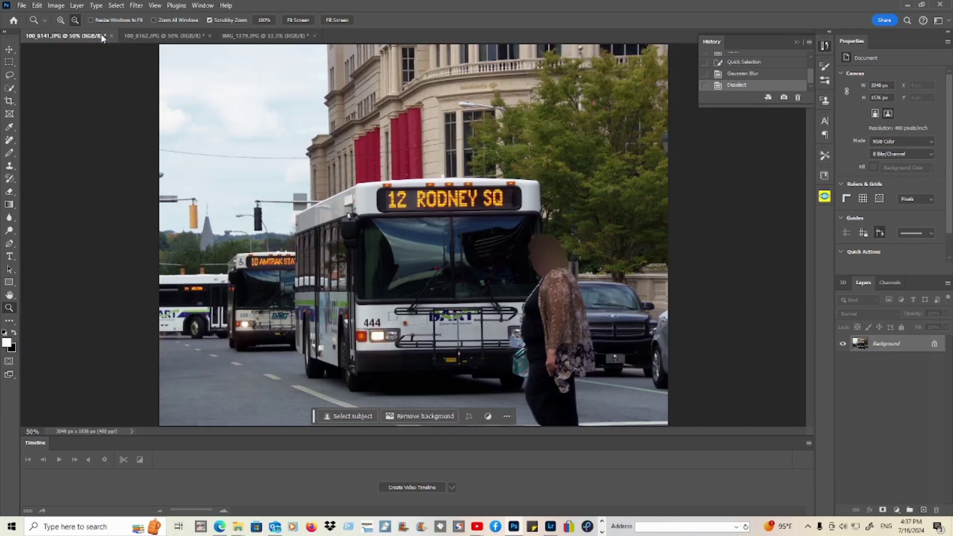
click(148, 33)
key(ctrl+Tab)
click(163, 35)
key(ctrl+shift+Tab)
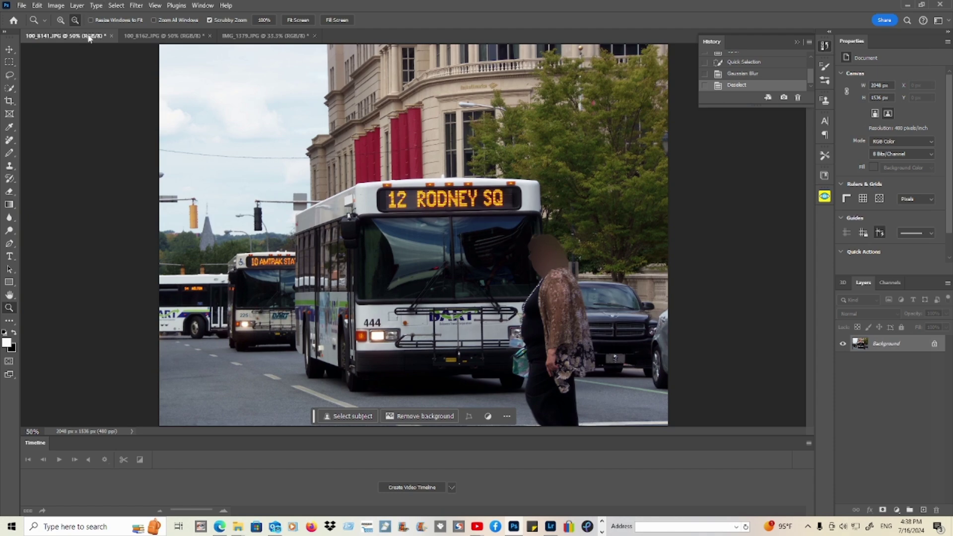
Step the photo's history back to the Gaussian Blur on the woman's head, before the deselection
click(555, 259)
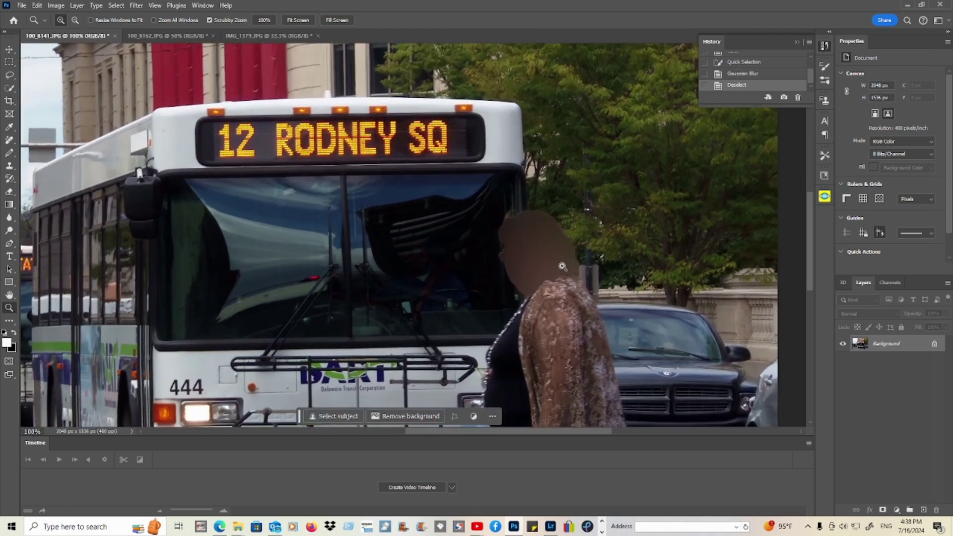
click(561, 266)
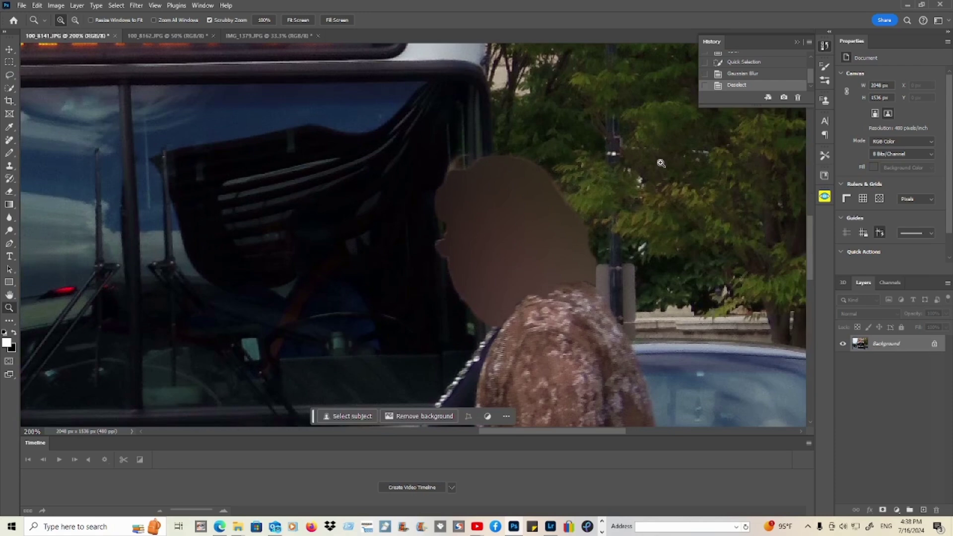
click(747, 74)
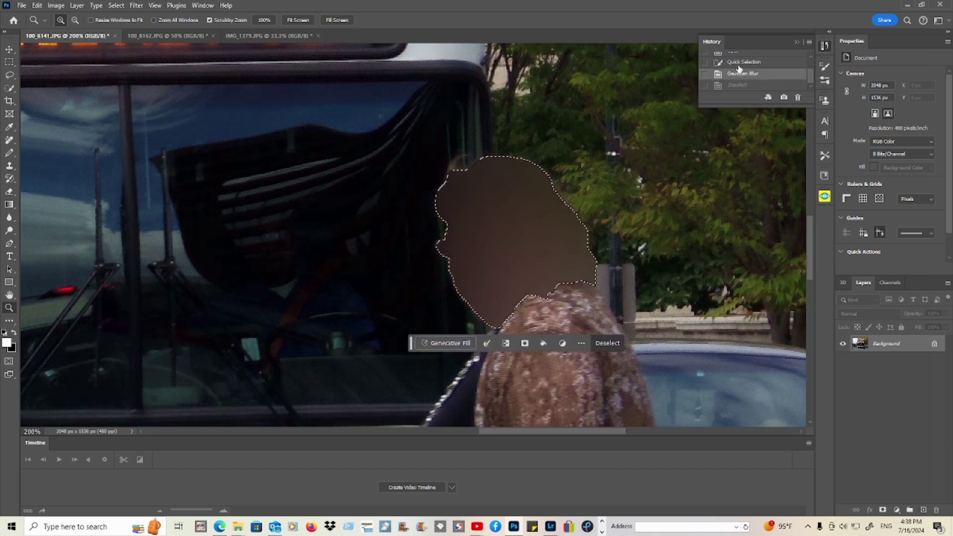
click(136, 6)
mouse_move(174, 133)
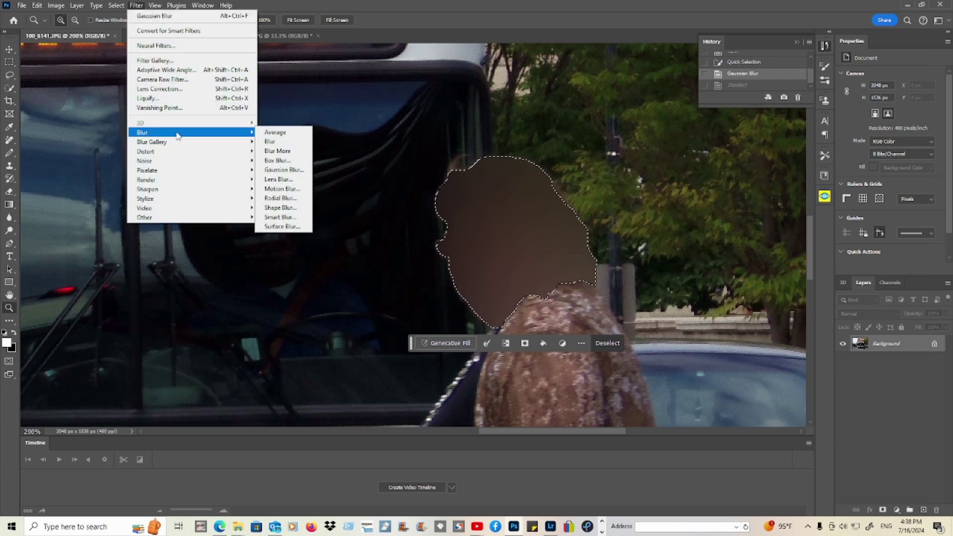
click(284, 170)
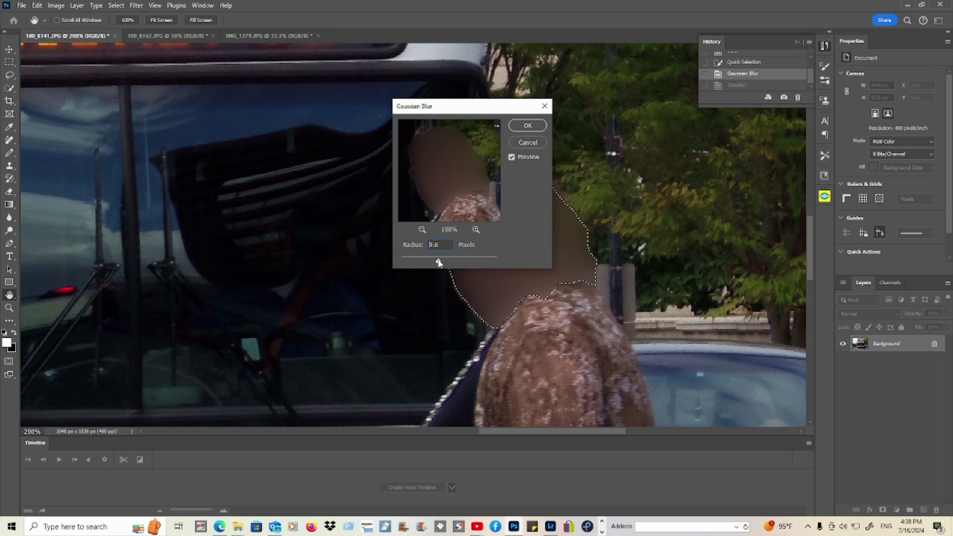
drag(436, 262, 399, 262)
click(528, 142)
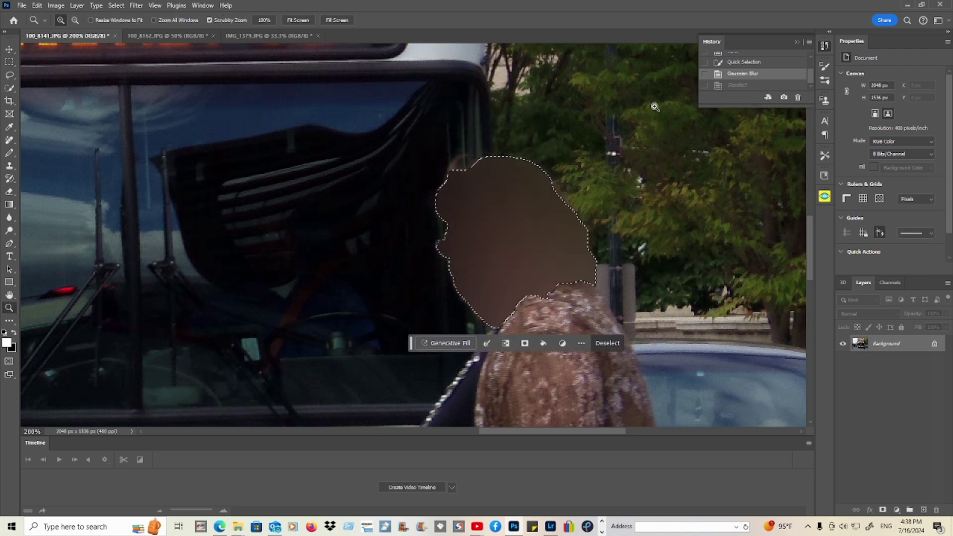
Revert 100_8141.JPG to its original opened state using the history snapshot
scroll(703, 75, up, 2)
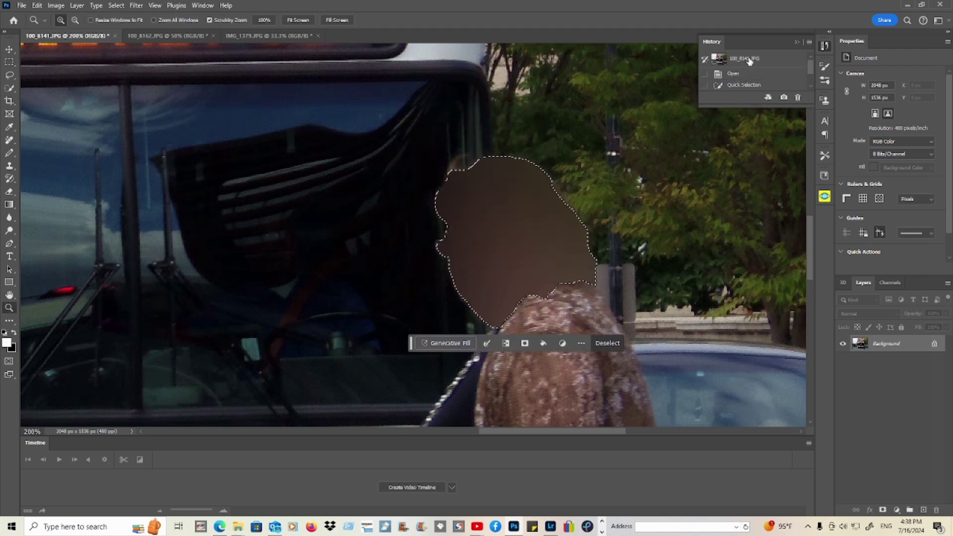
click(824, 47)
click(825, 47)
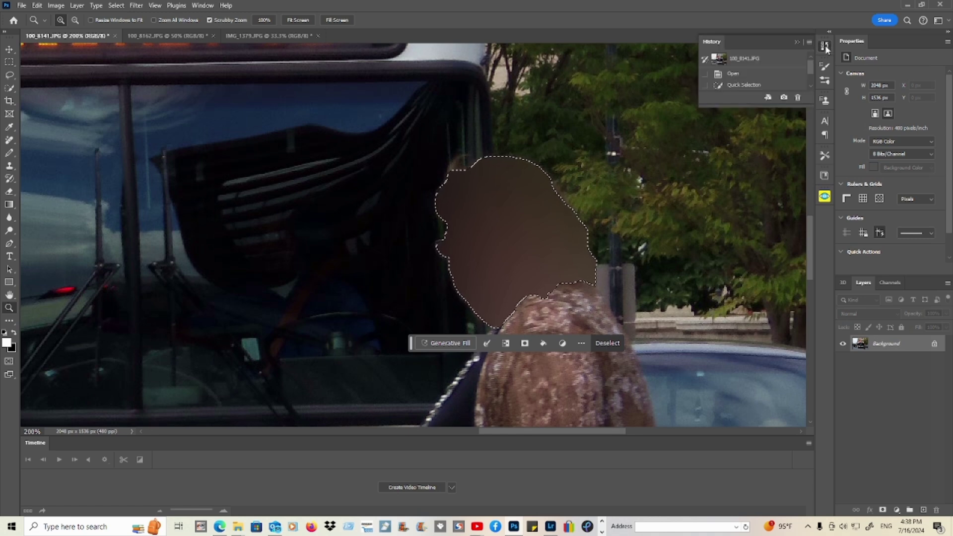
click(741, 59)
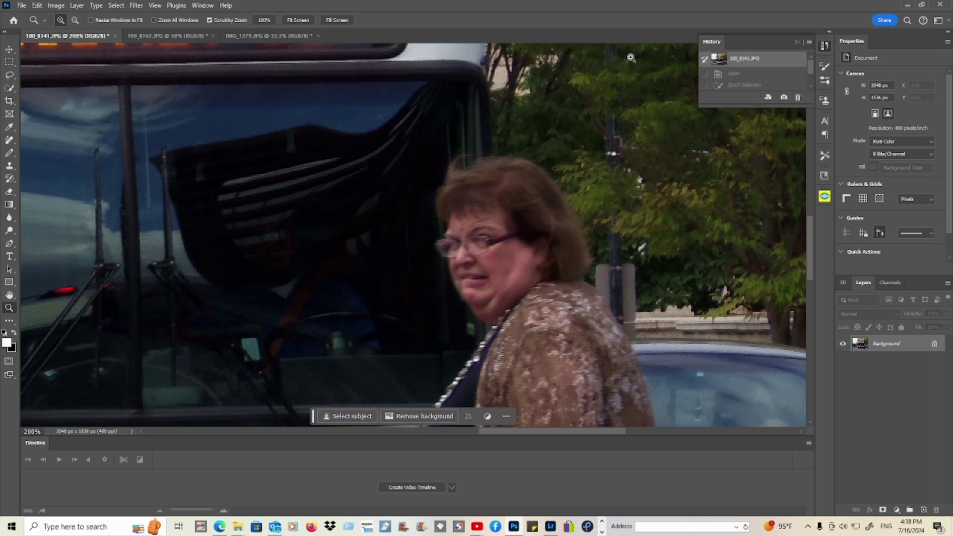
Select just the woman's face with the Quick Selection tool, including her forehead and cheek but leaving out her hair
click(10, 88)
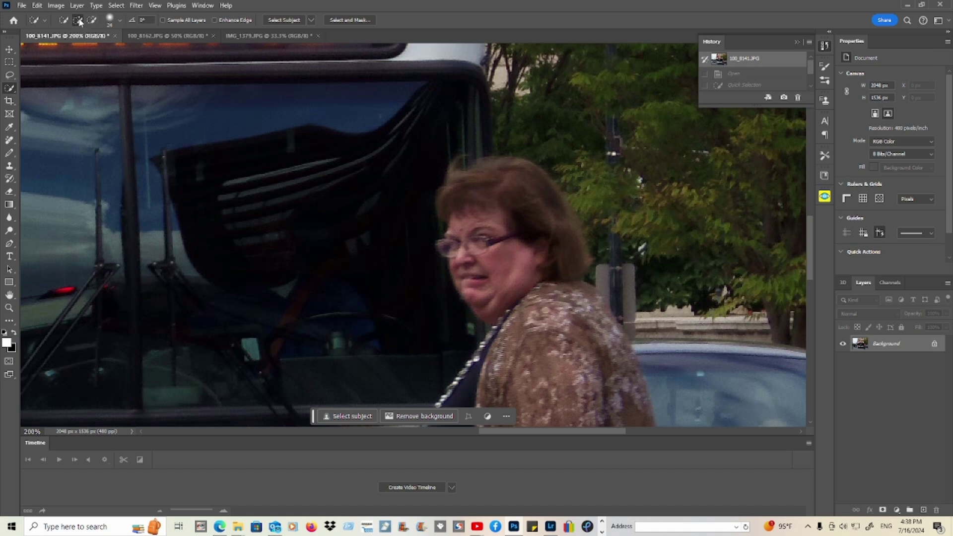
mouse_move(456, 246)
mouse_down()
mouse_move(461, 233)
mouse_move(471, 252)
mouse_move(484, 243)
mouse_move(521, 248)
mouse_move(512, 283)
mouse_up()
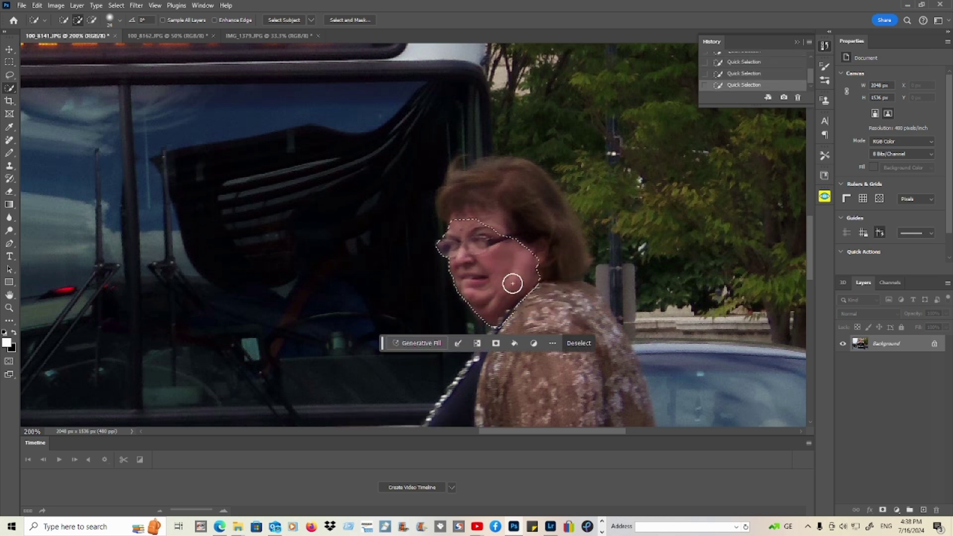
drag(534, 256, 489, 224)
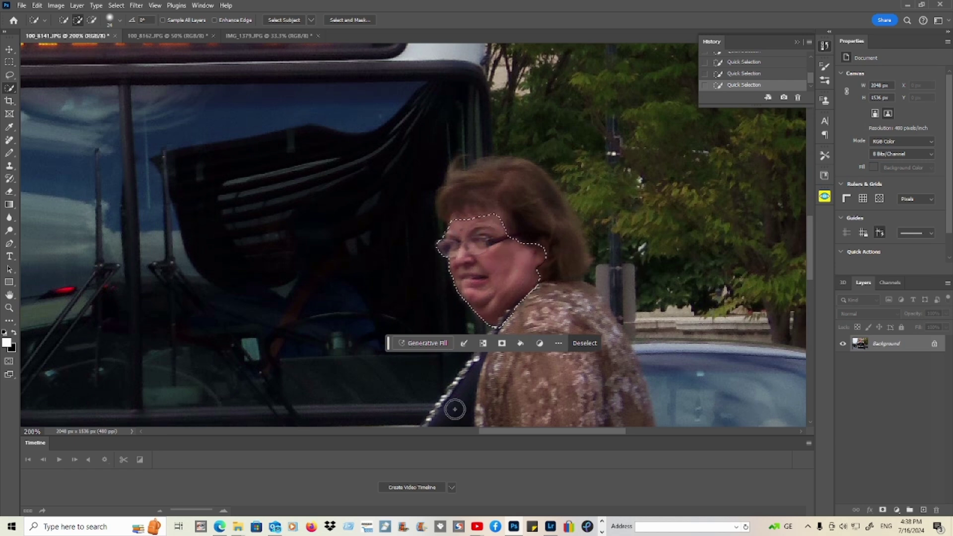
Apply a Gaussian Blur with a radius of 9.8 pixels to the woman's selected face and deselect
click(135, 6)
mouse_move(221, 138)
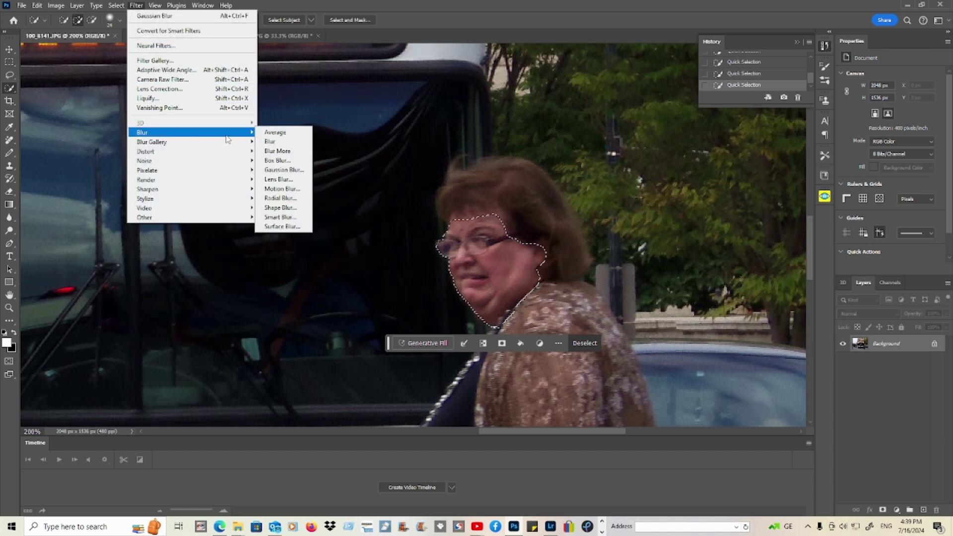
click(283, 170)
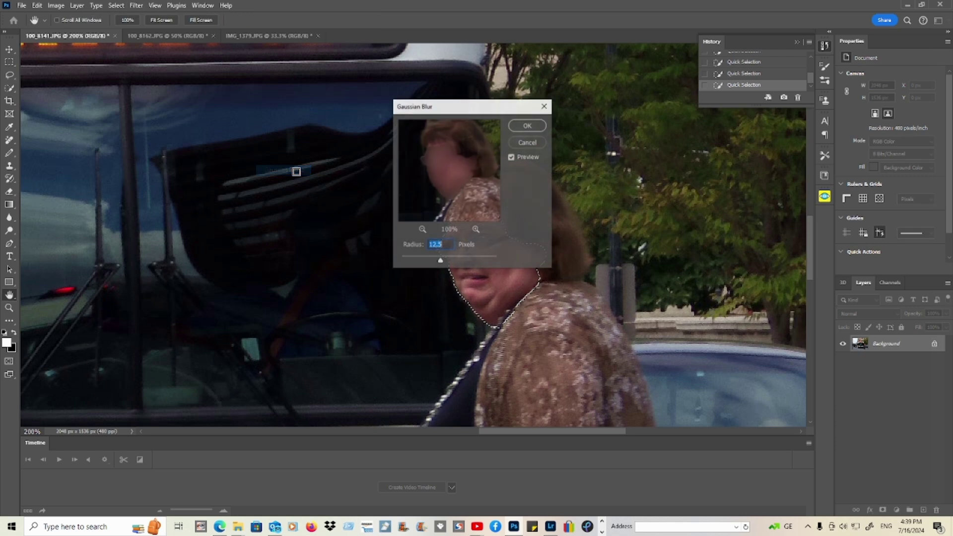
drag(442, 263, 437, 261)
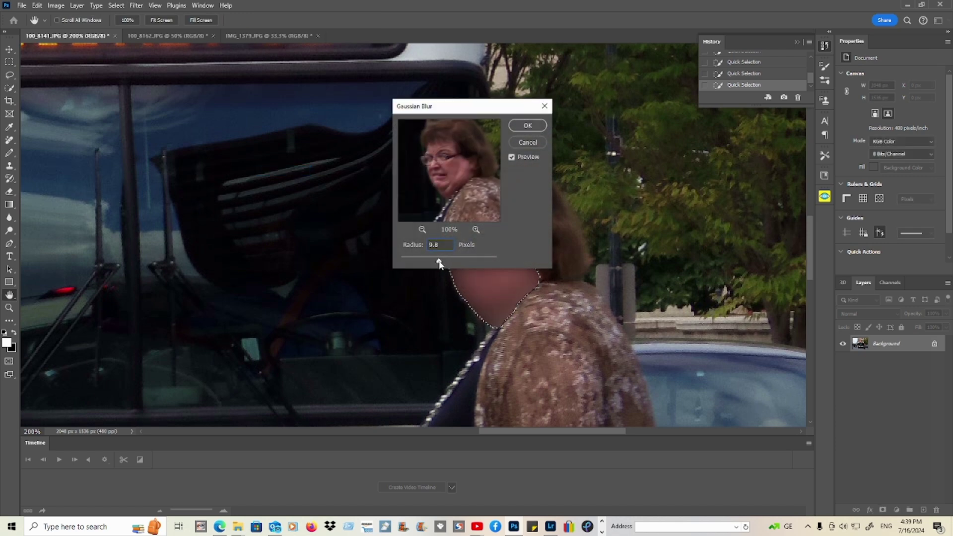
drag(439, 263, 438, 263)
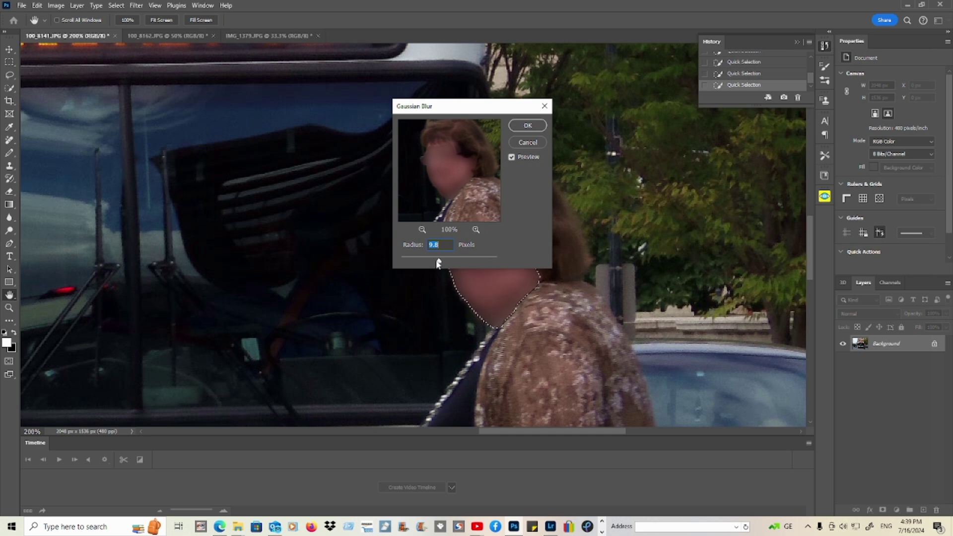
click(526, 126)
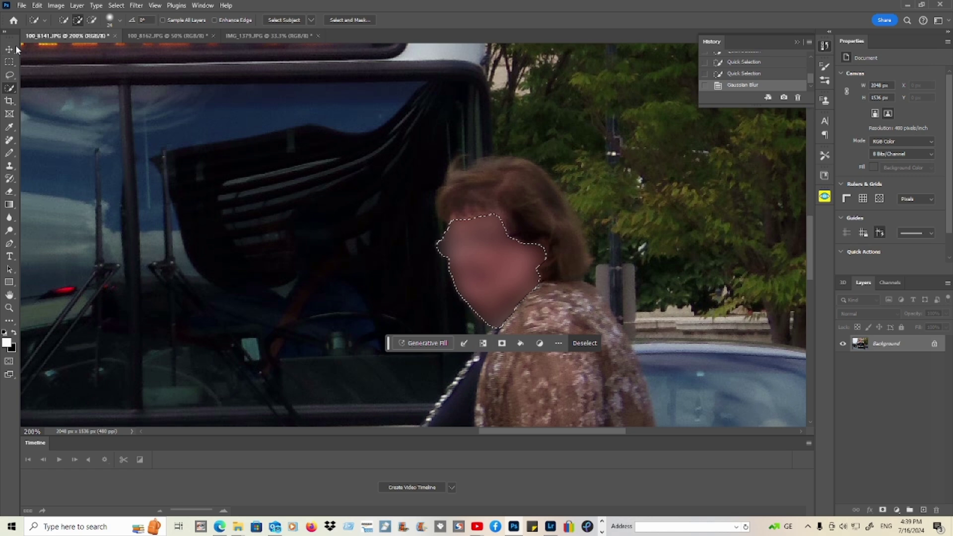
click(9, 62)
click(222, 168)
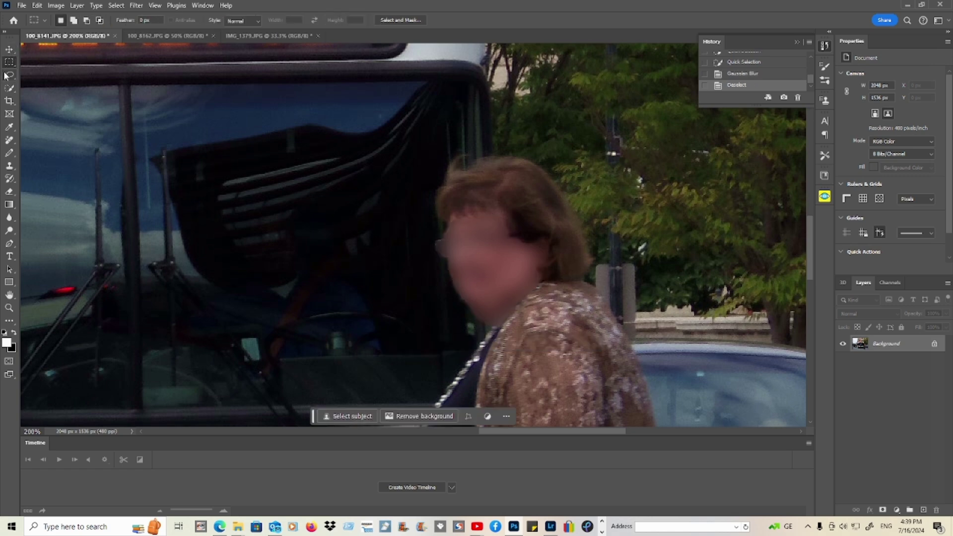
Examine the woman's blurred face in the context of the whole bus photo
click(8, 307)
click(75, 20)
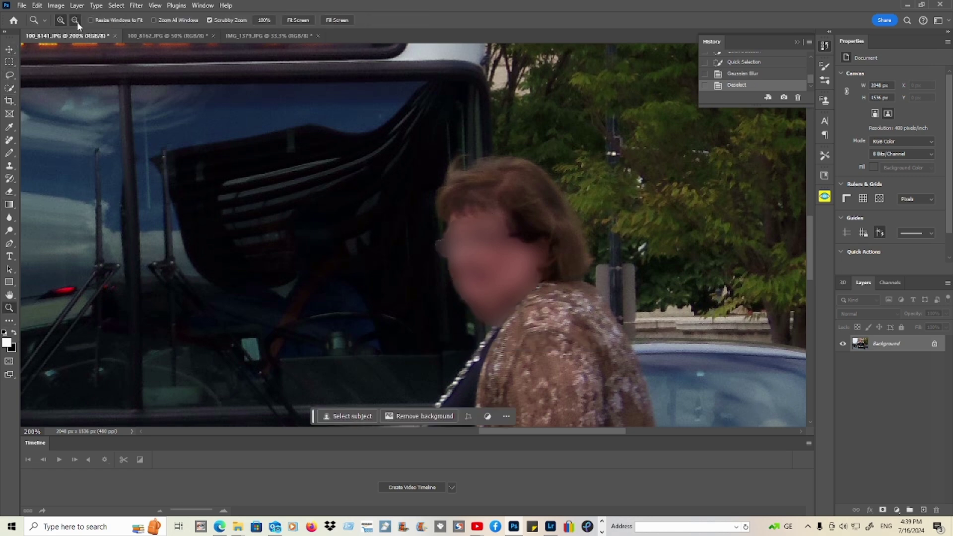
click(212, 191)
click(213, 191)
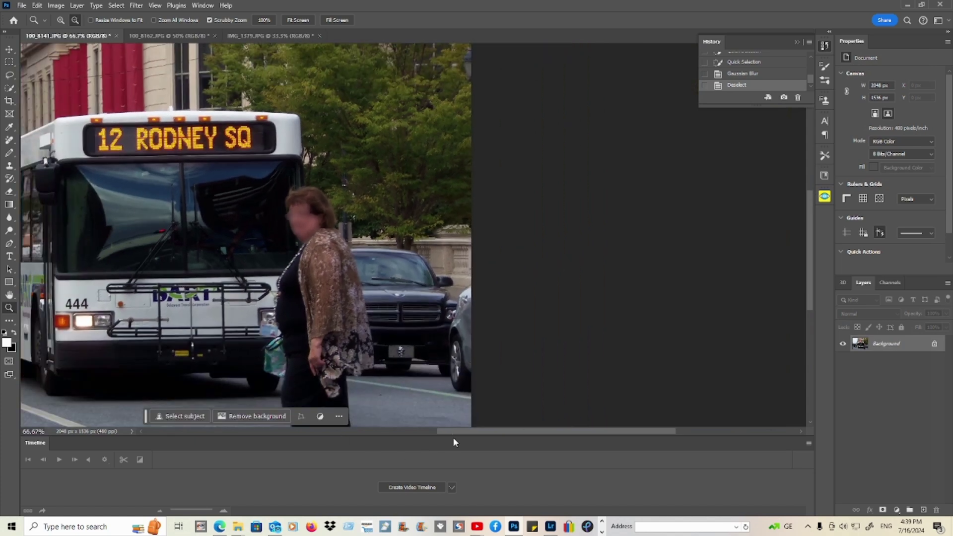
drag(453, 430, 380, 422)
scroll(373, 249, up, 2)
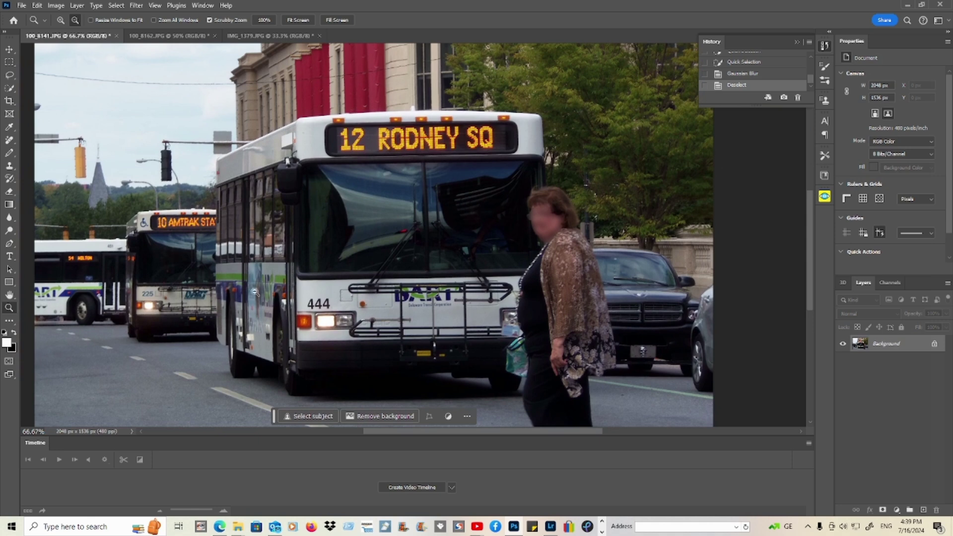
scroll(356, 293, down, 4)
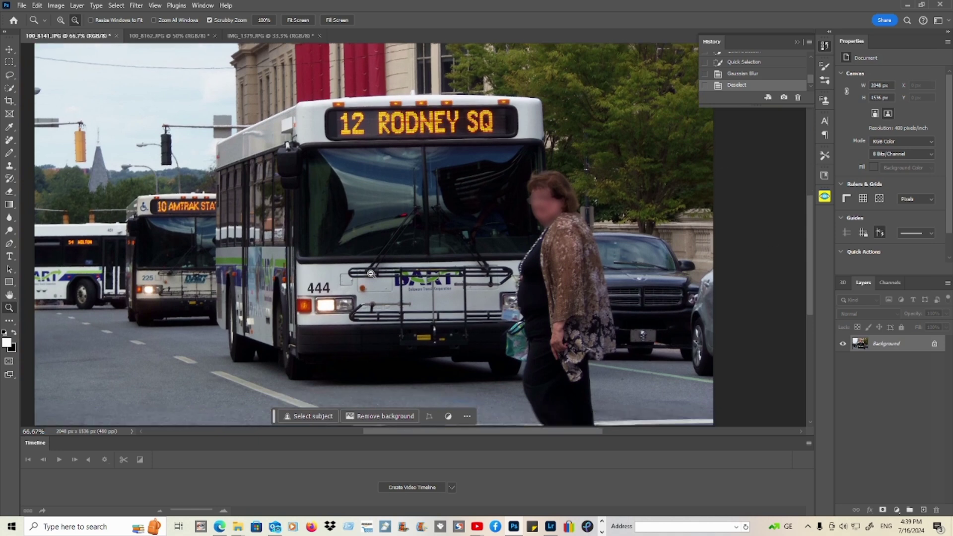
scroll(370, 274, up, 4)
scroll(377, 248, down, 6)
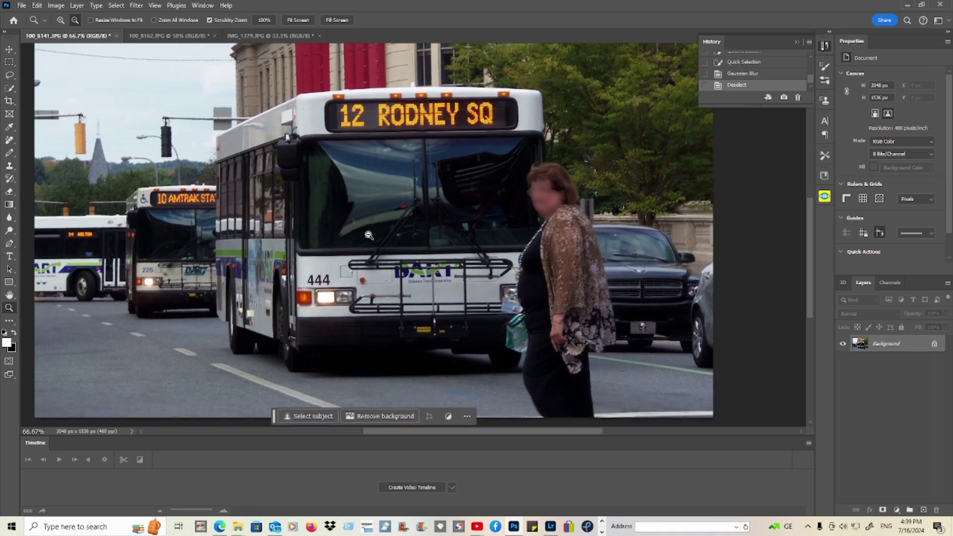